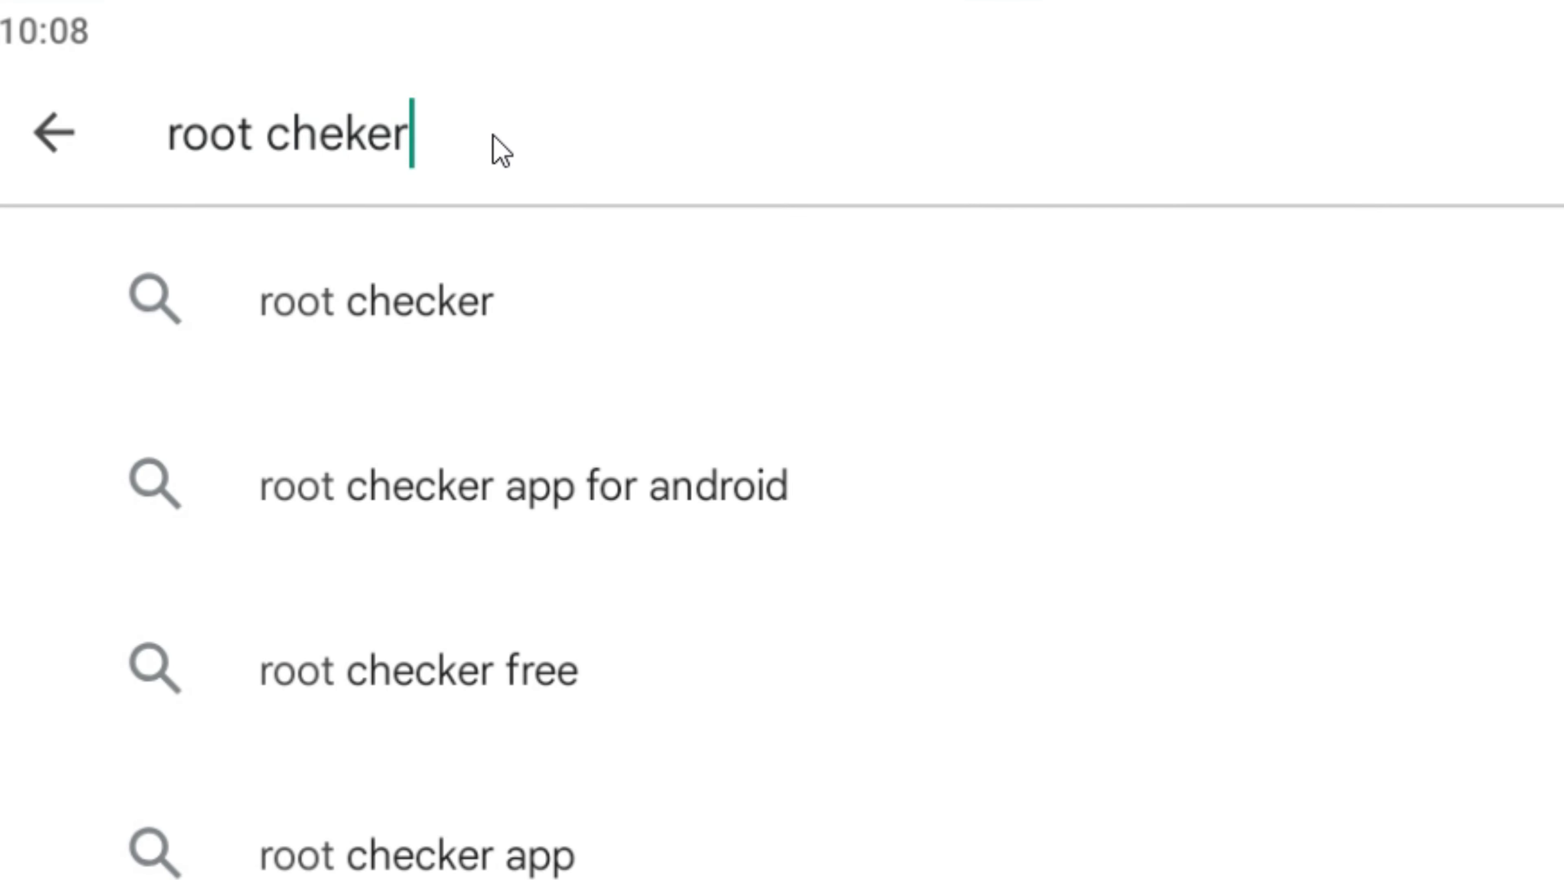
# - Search the Play Store for "root checker", install the Root Checker app and open it
pyautogui.click(382, 302)
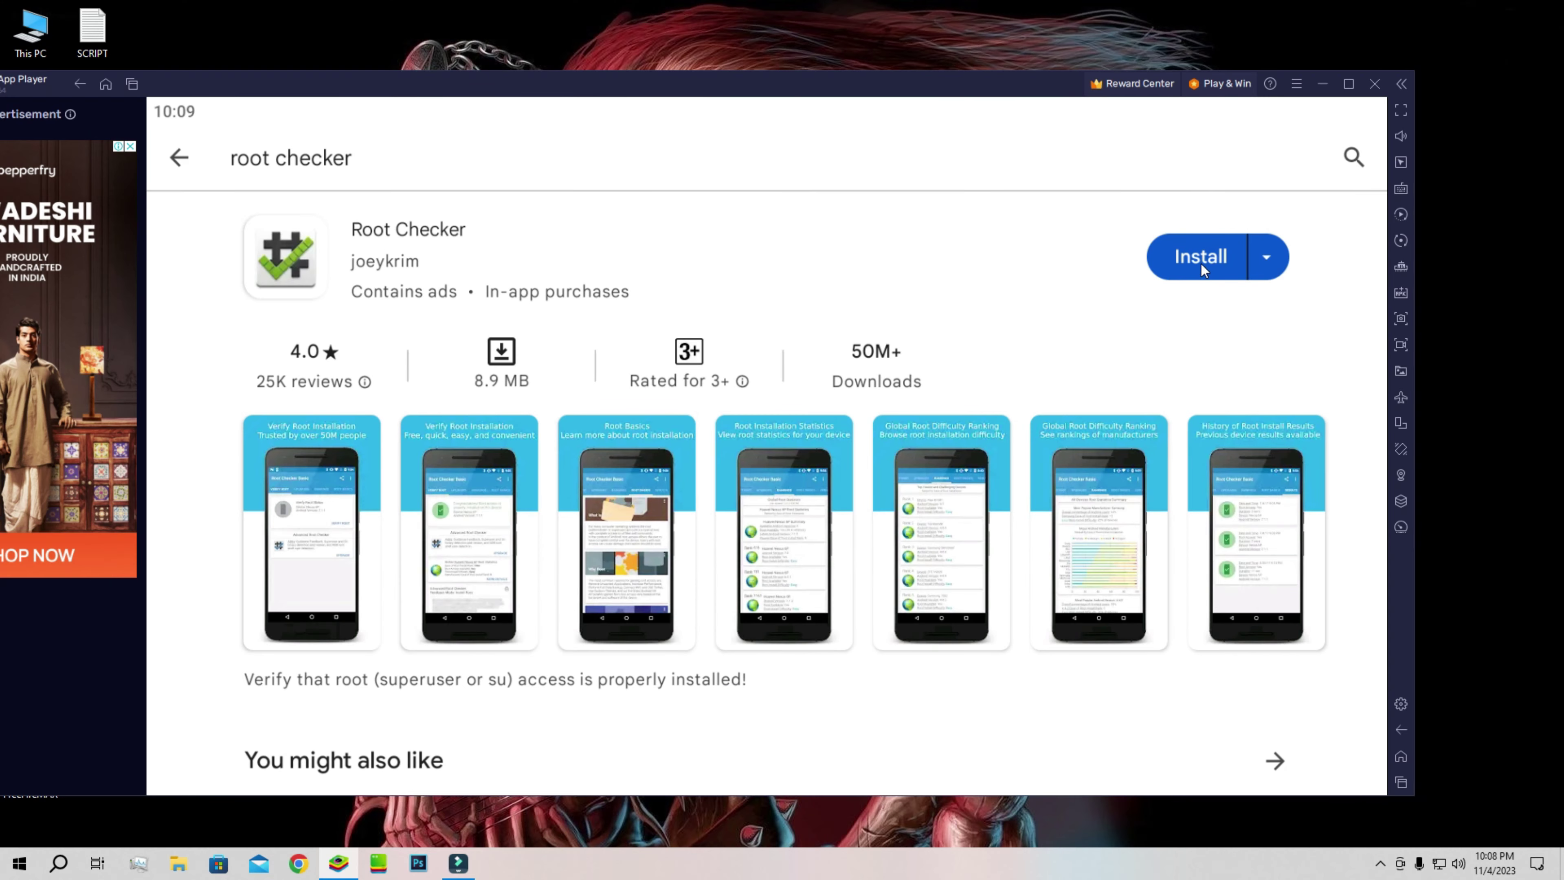
pyautogui.click(1201, 259)
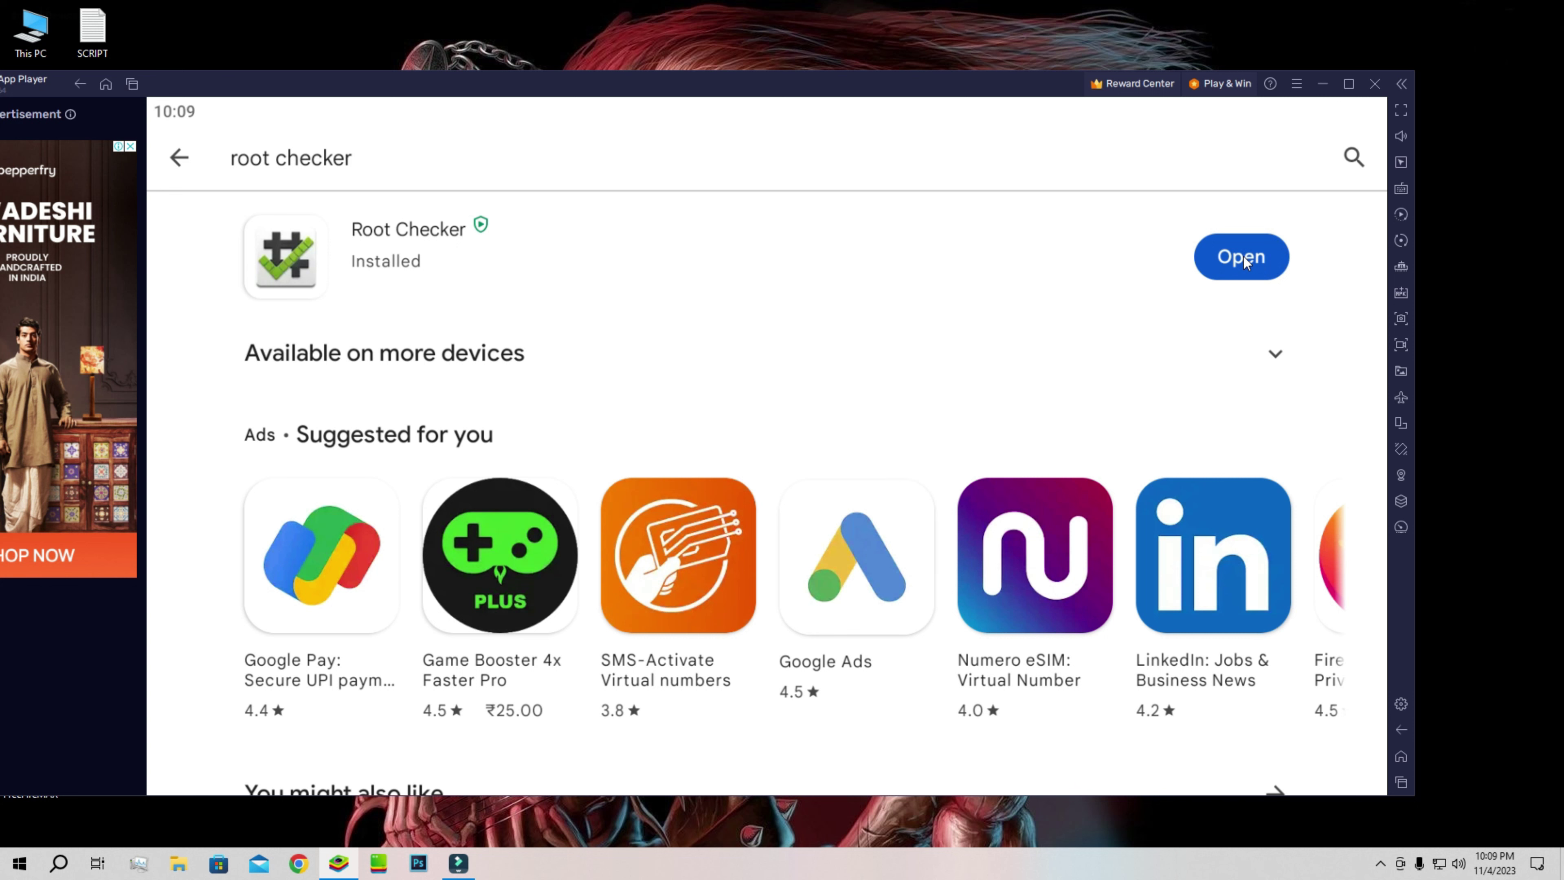
pyautogui.click(1244, 257)
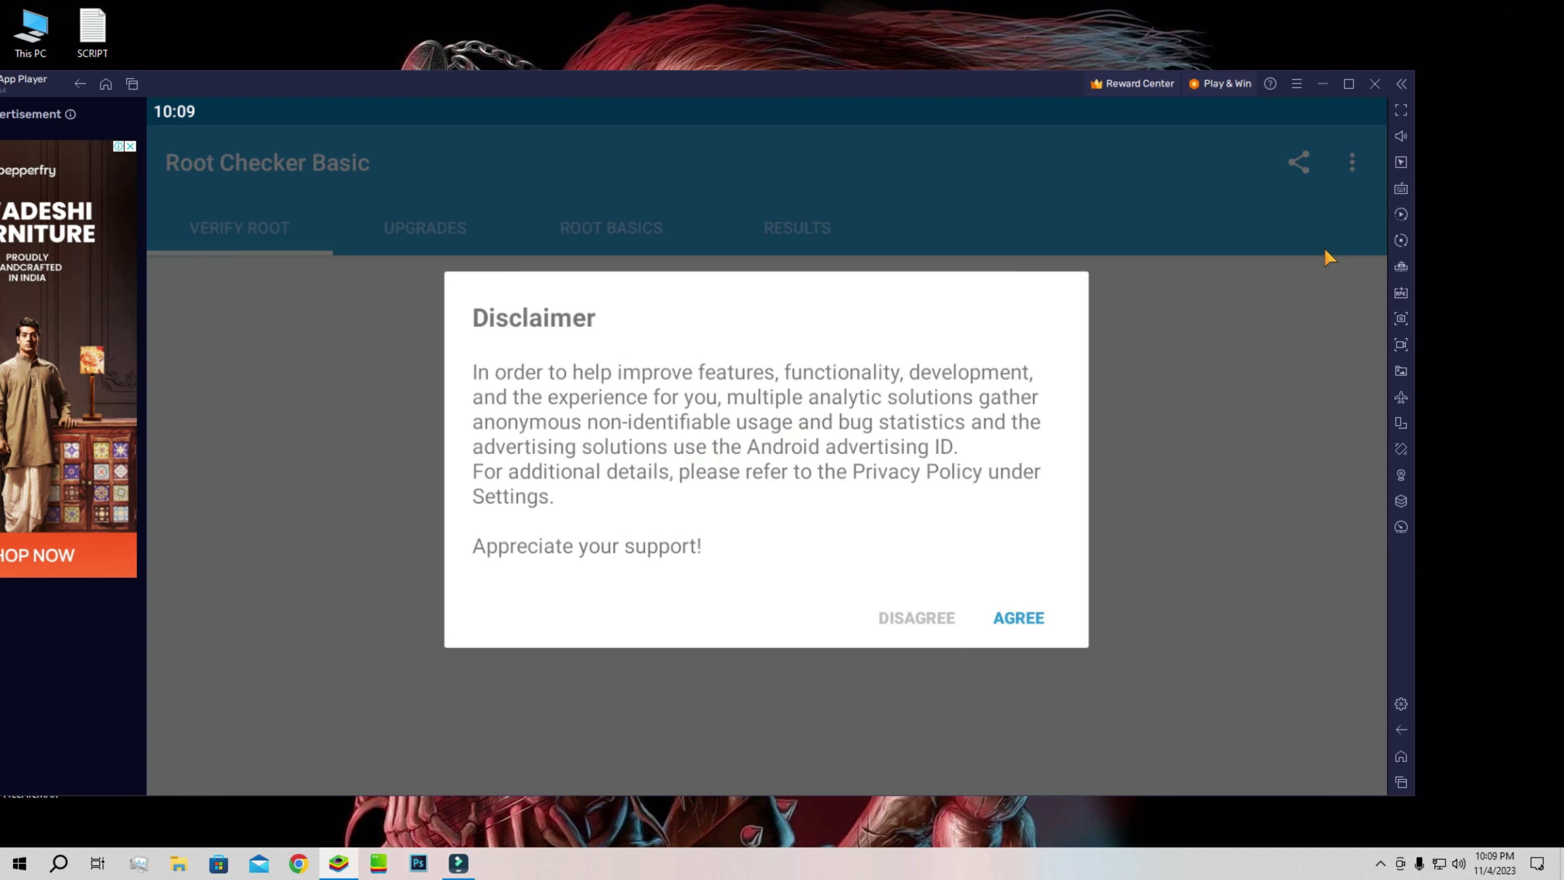
# - Accept the Root Checker disclaimer, get past the introduction and run the root verification
pyautogui.click(1037, 619)
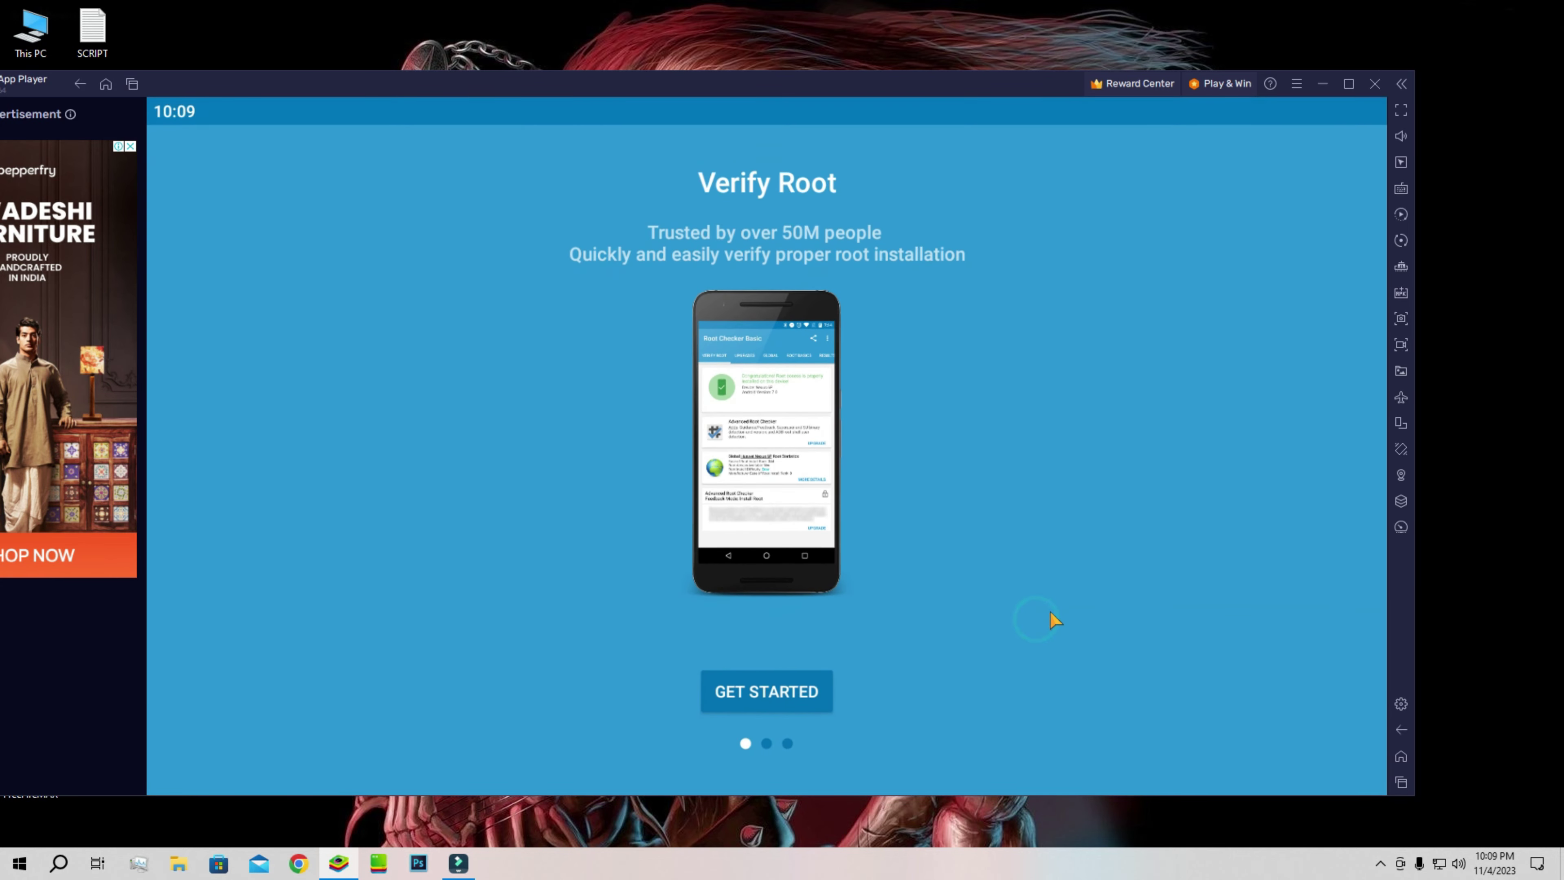
pyautogui.click(781, 687)
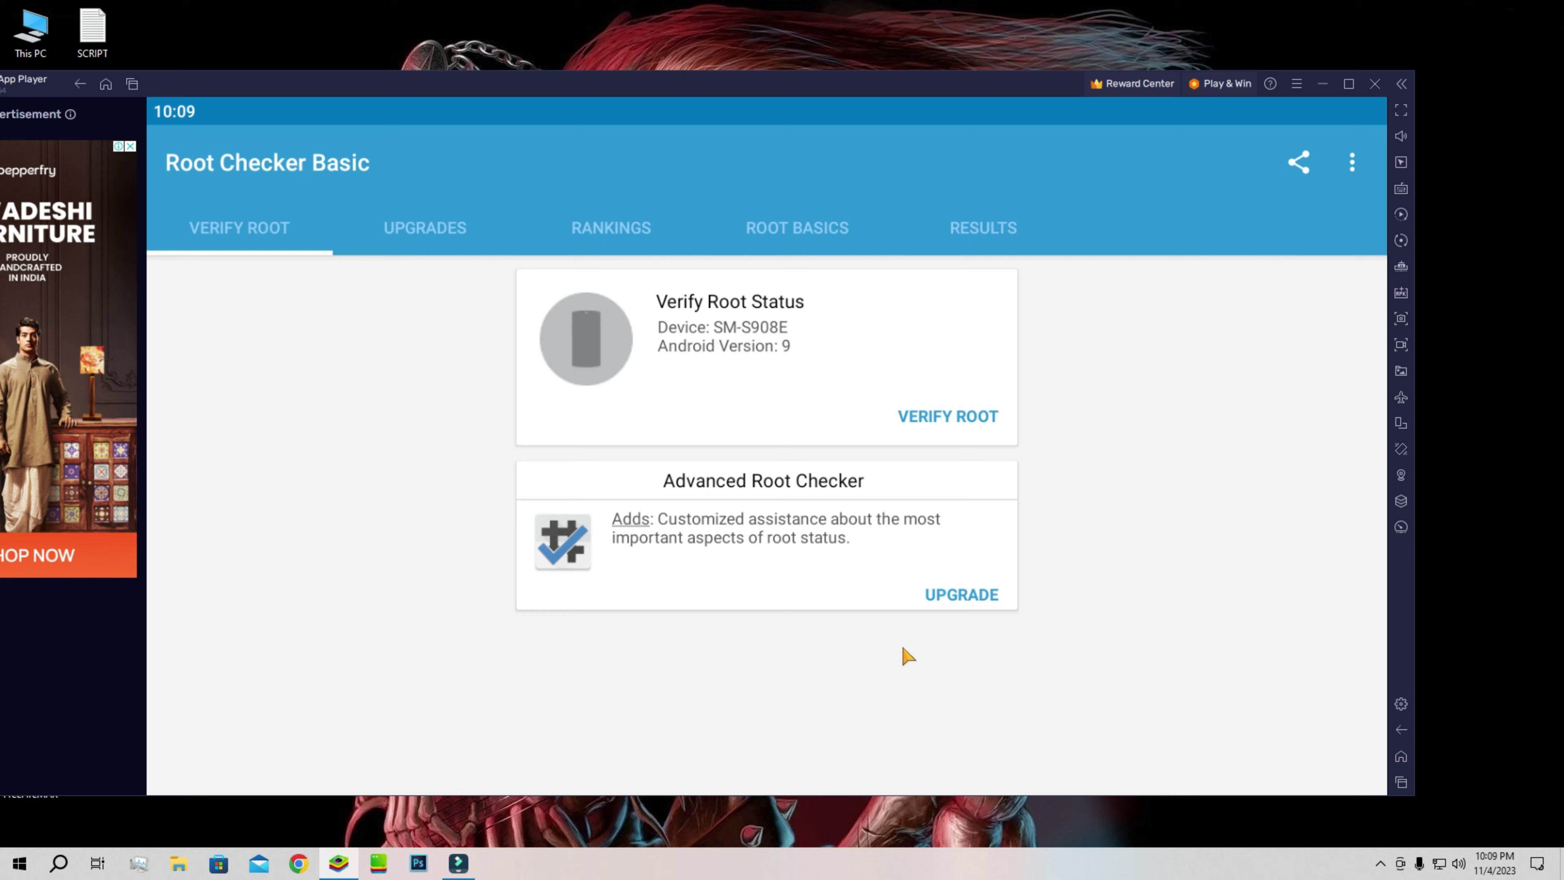
pyautogui.click(978, 418)
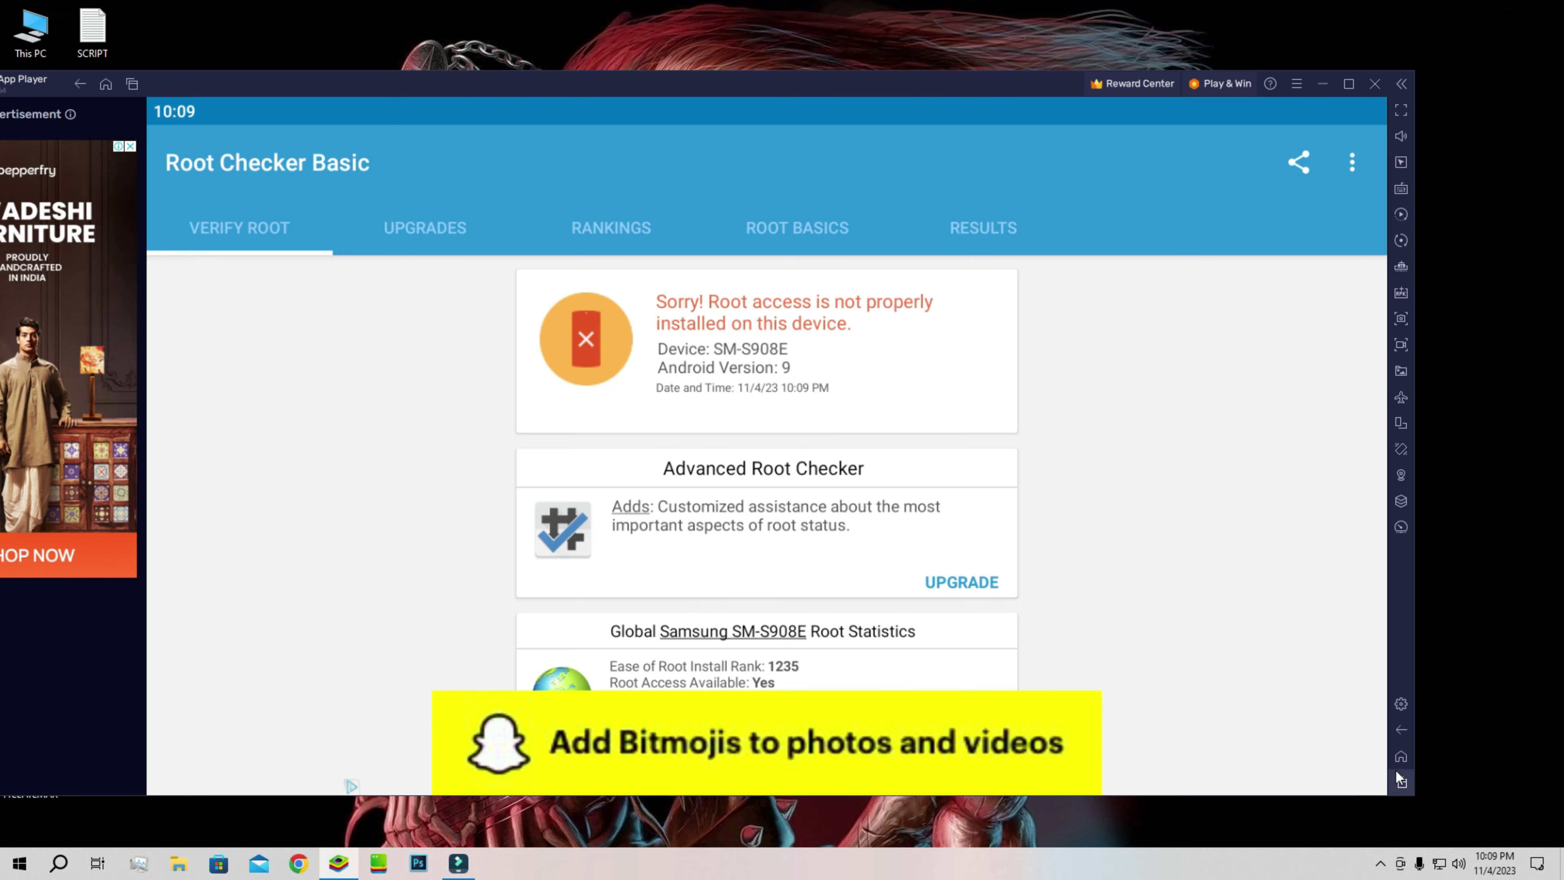
# - Close the recently used apps in the emulator and minimize its window
pyautogui.click(1401, 784)
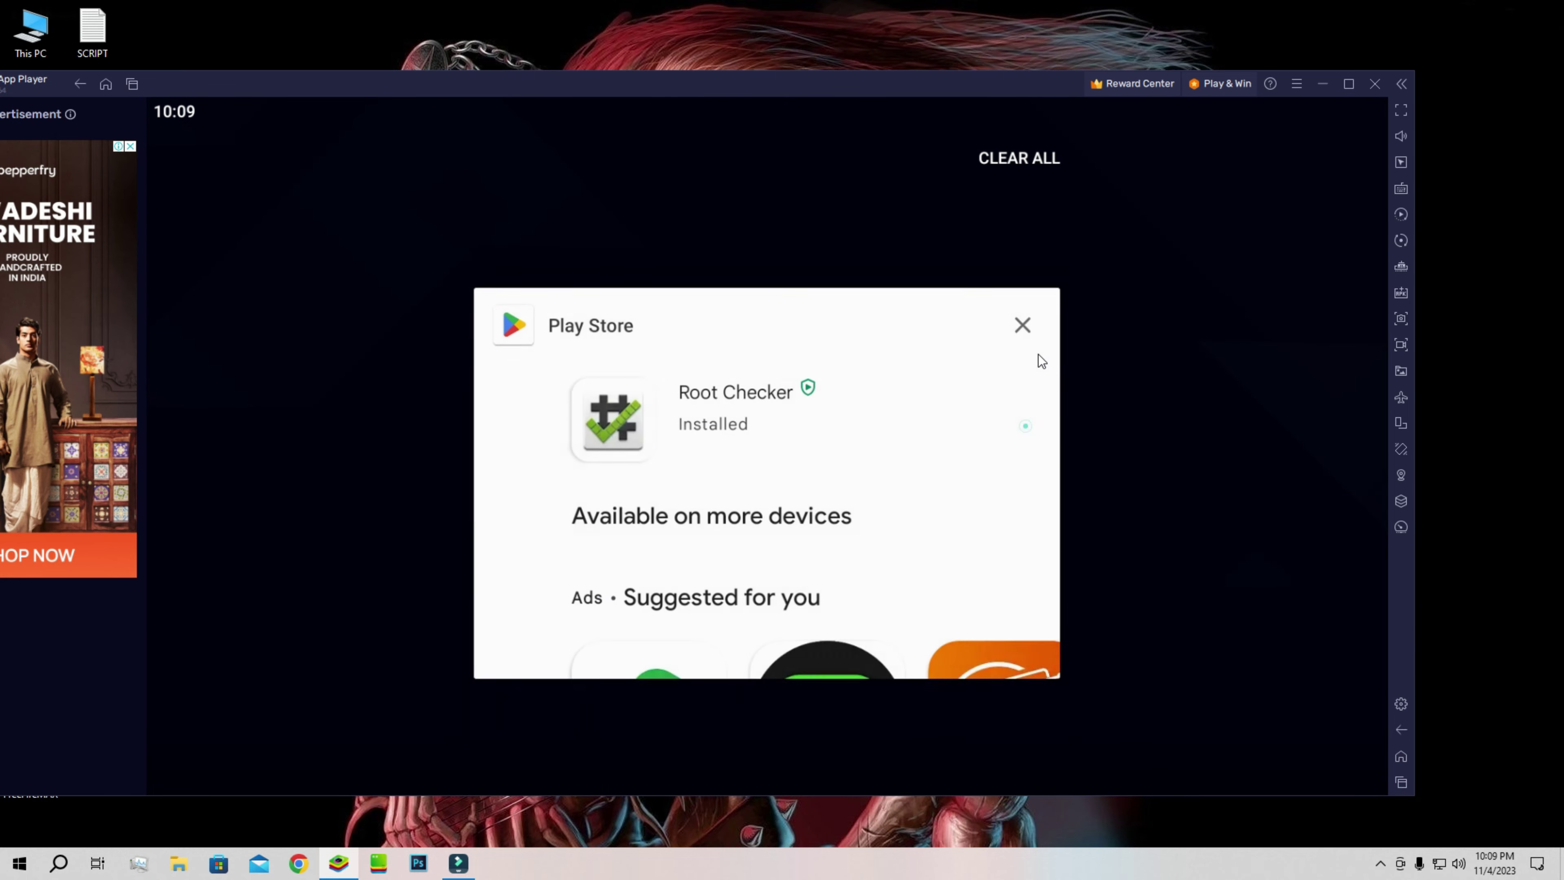
pyautogui.click(1023, 339)
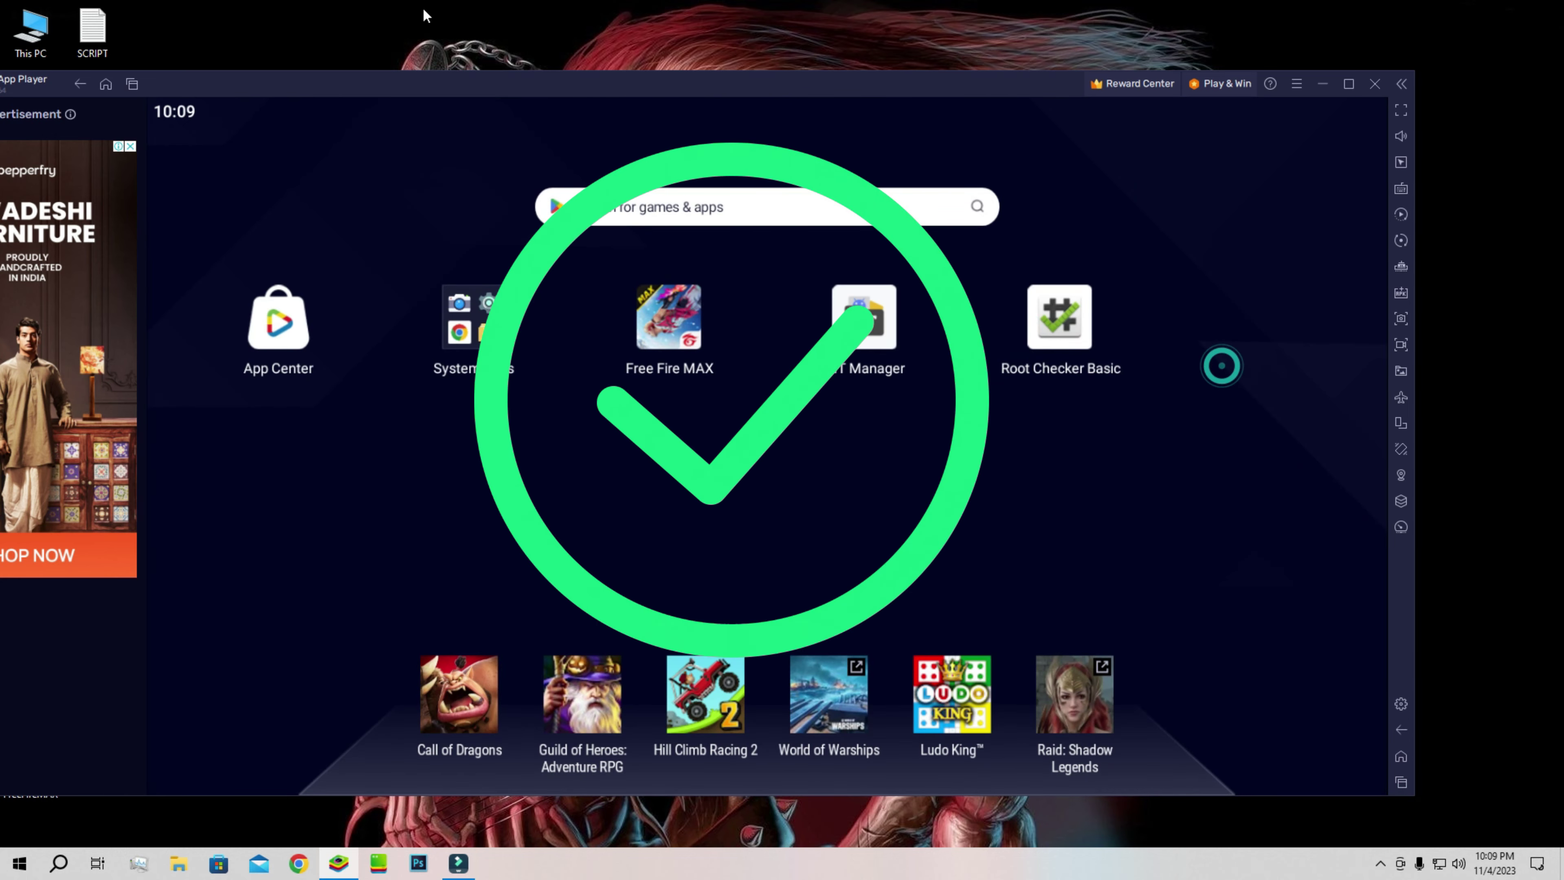
pyautogui.click(1322, 84)
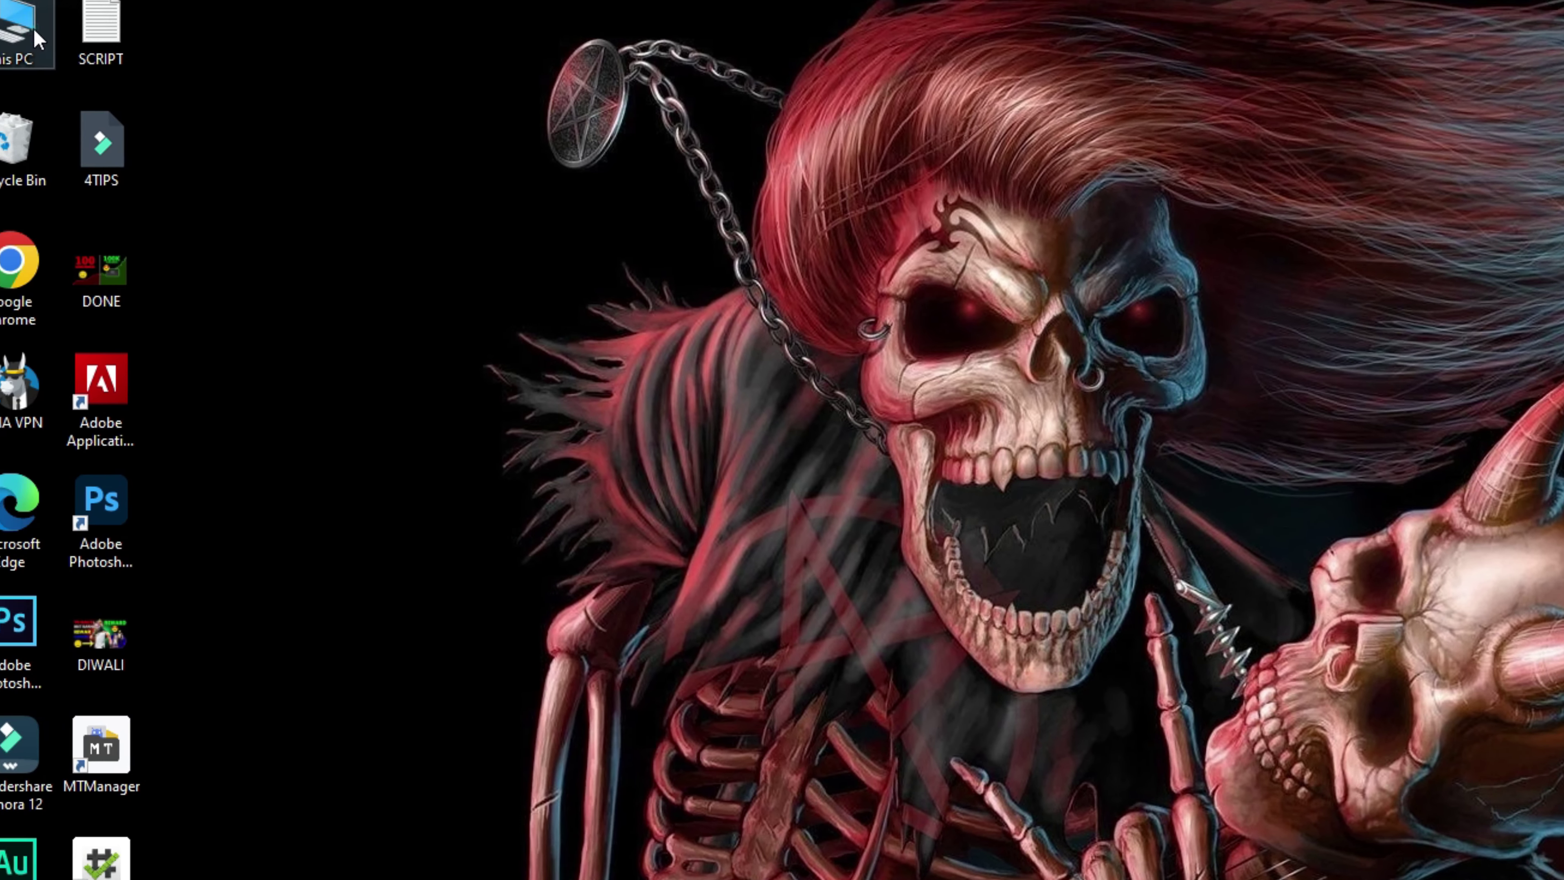
# - Open Local Disk (C:) from This PC in File Explorer
pyautogui.doubleClick(37, 38)
pyautogui.moveTo(1197, 476); pyautogui.dragTo(983, 313)
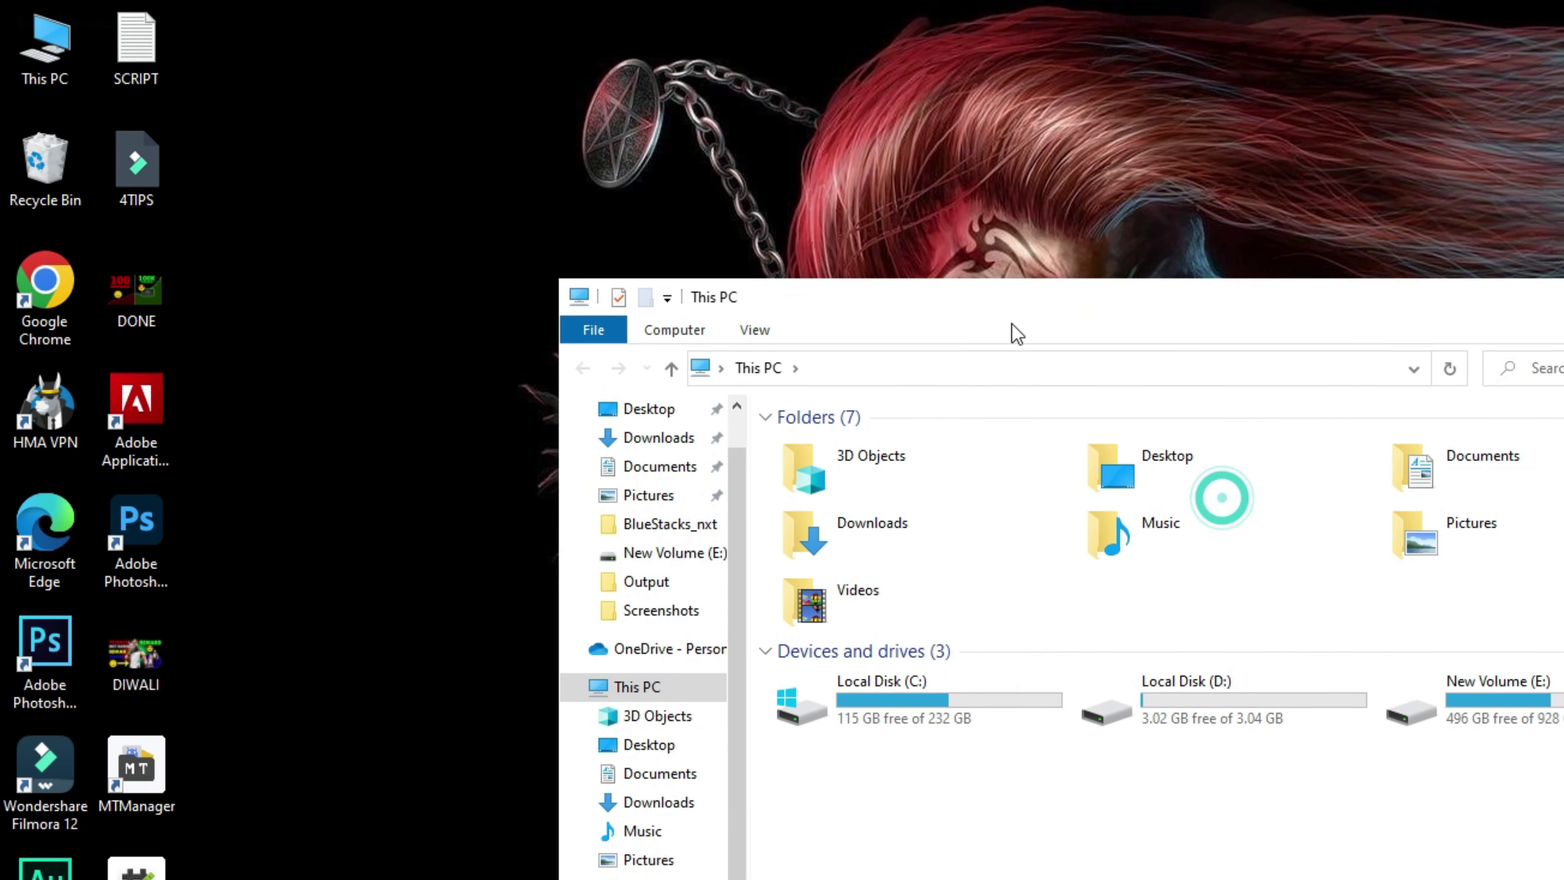
pyautogui.doubleClick(950, 698)
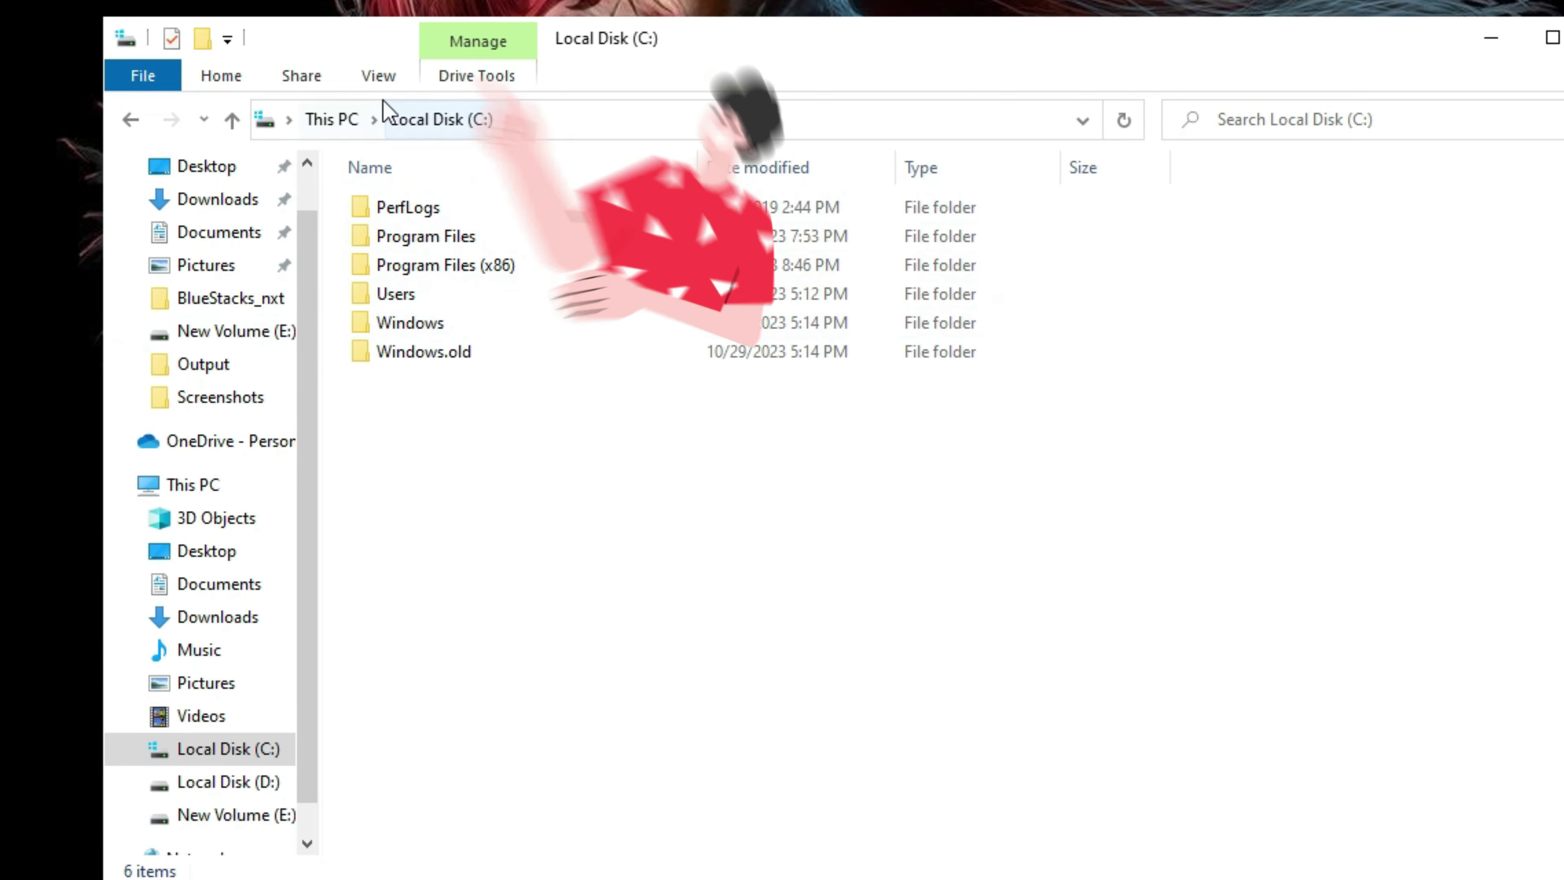
# - Turn on the display of hidden items in the Local Disk (C:) folder view
pyautogui.click(378, 75)
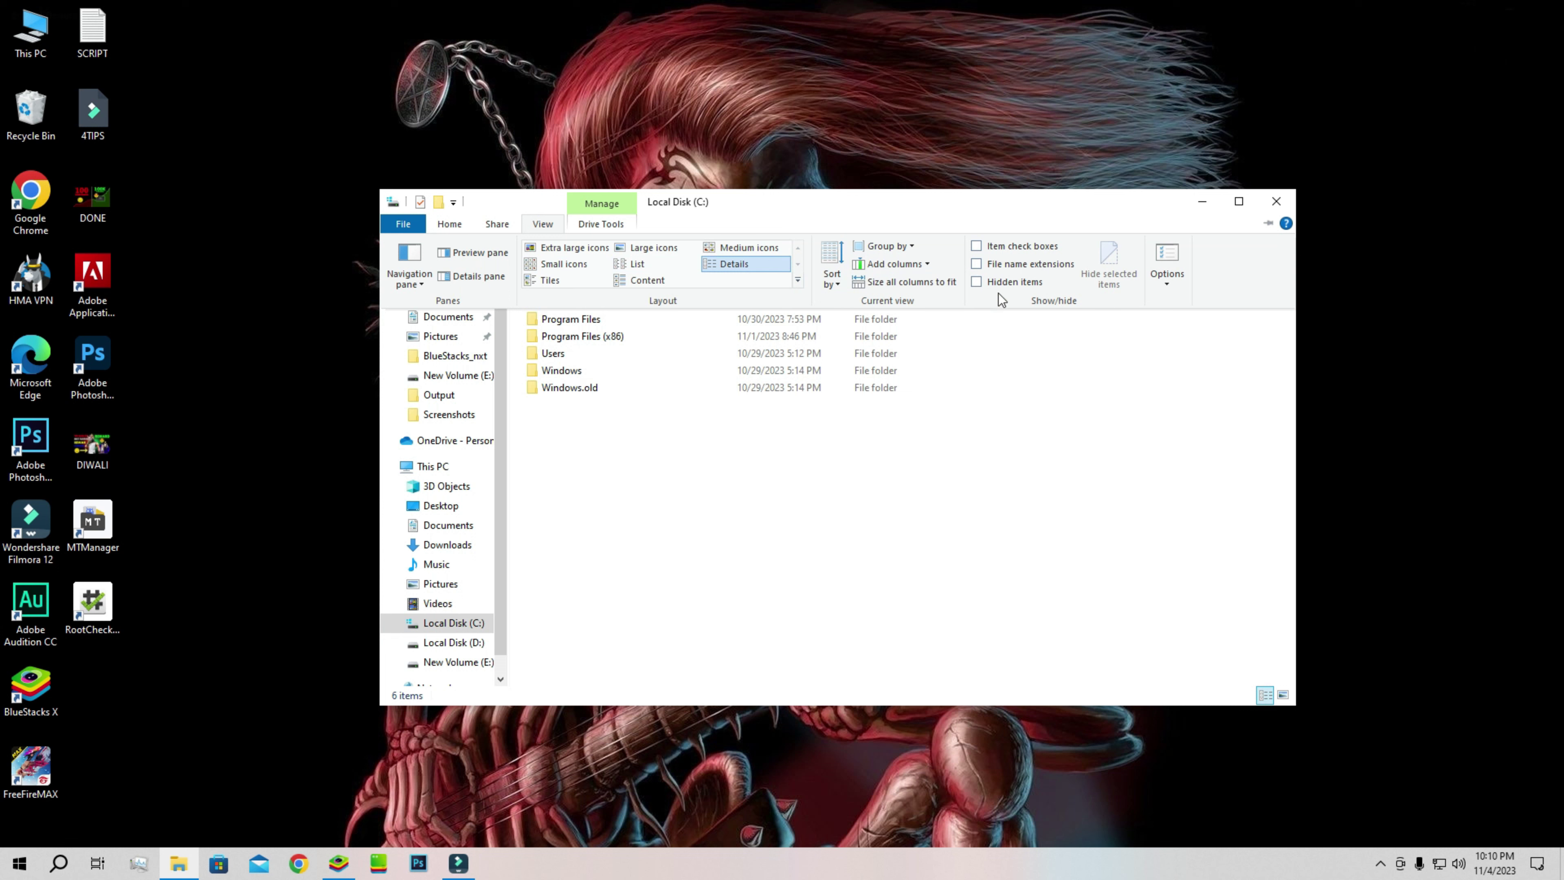
pyautogui.click(543, 224)
pyautogui.click(978, 281)
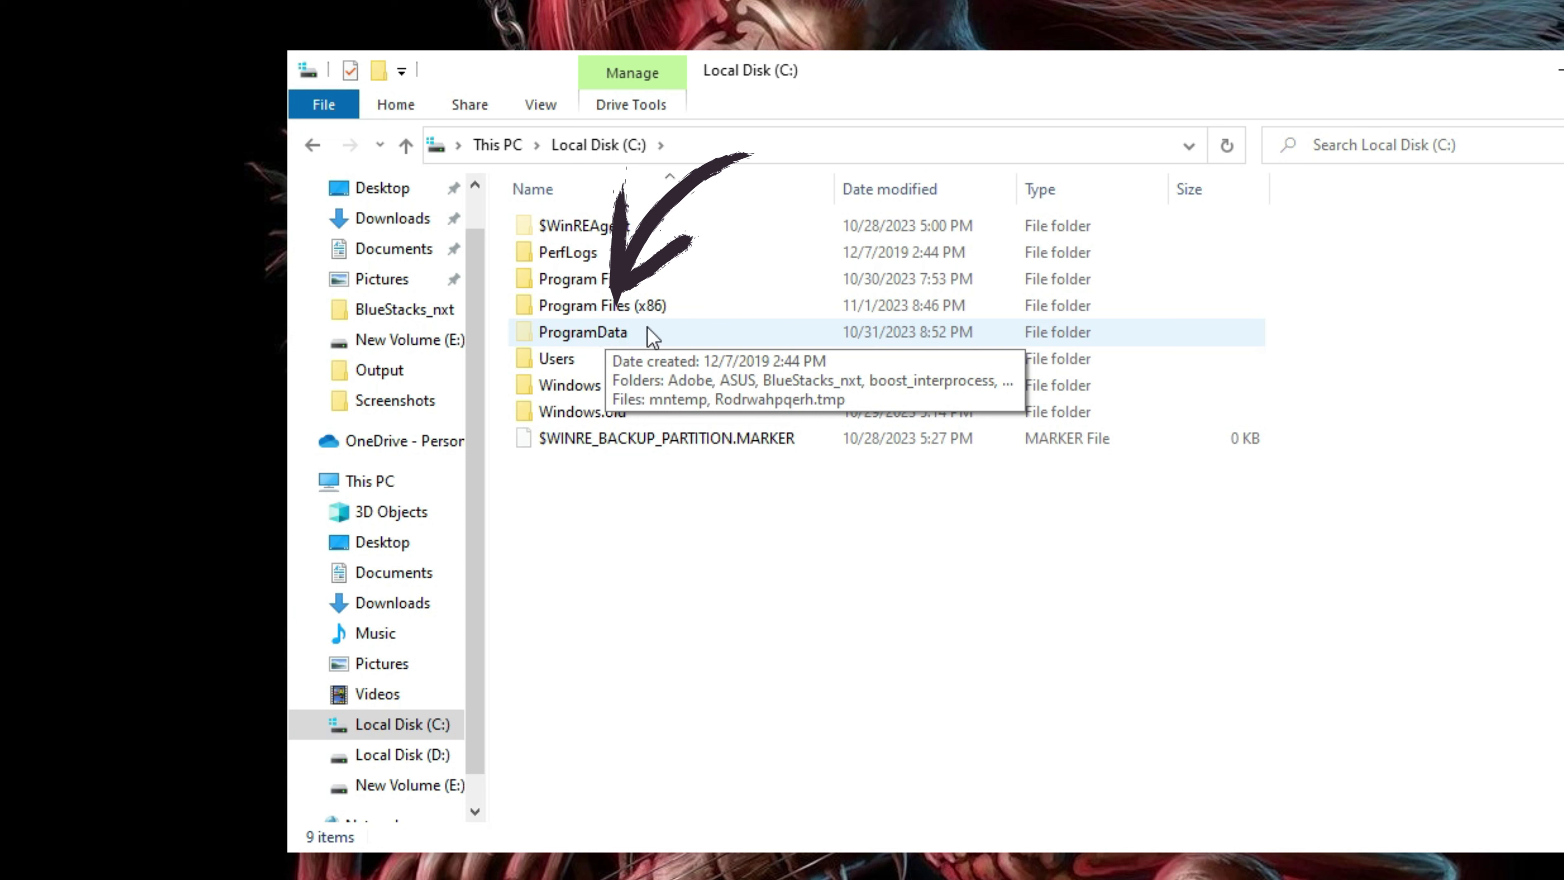
# - Open the BlueStacks_nxt folder inside ProgramData on drive C
pyautogui.doubleClick(605, 333)
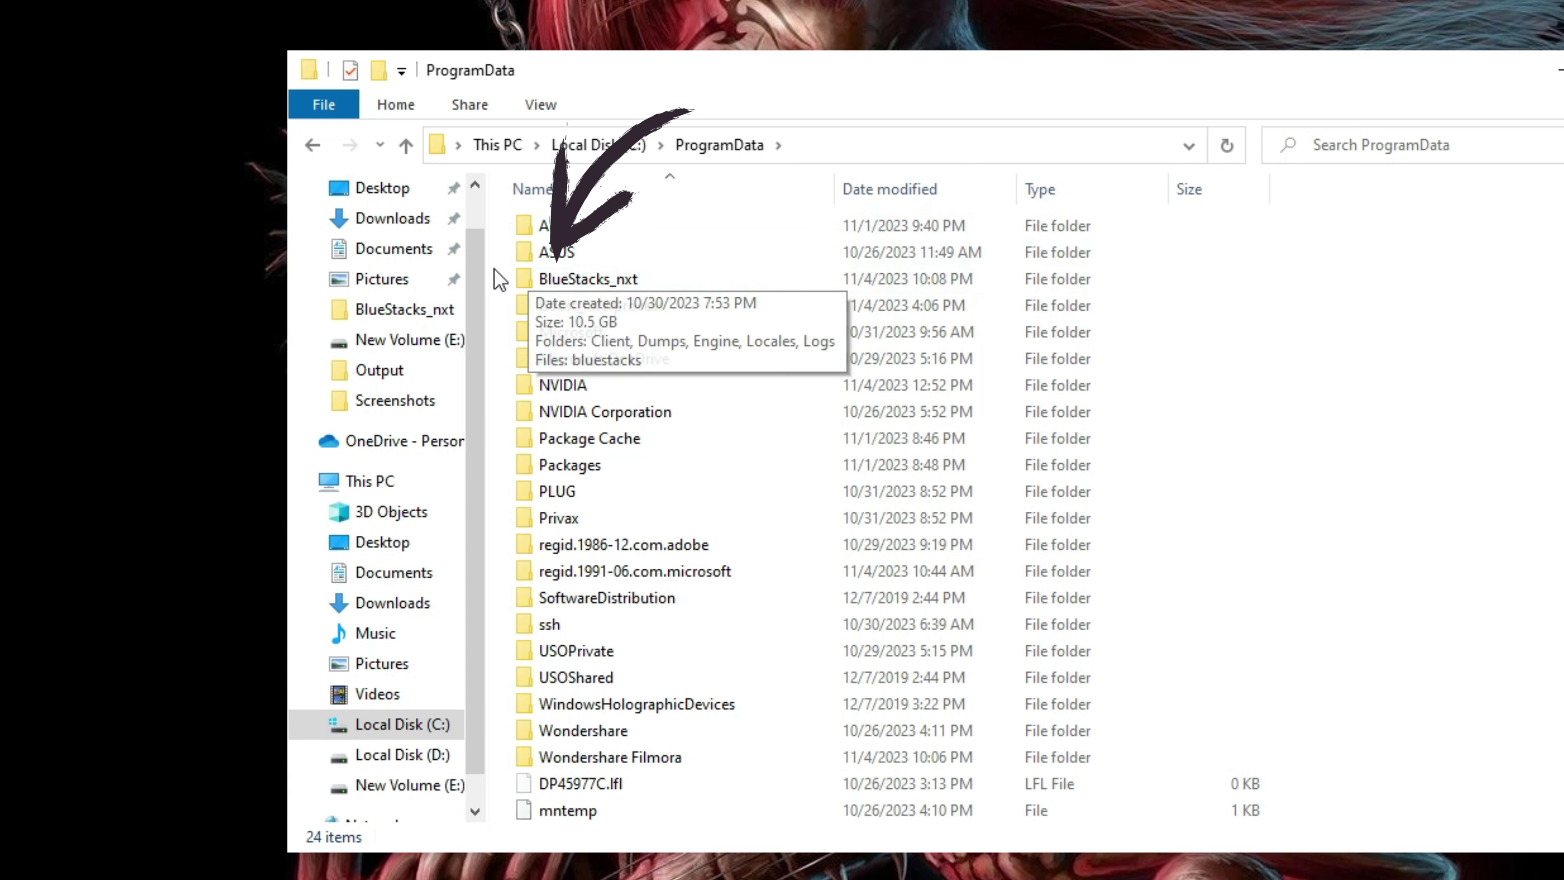
pyautogui.moveTo(585, 283)
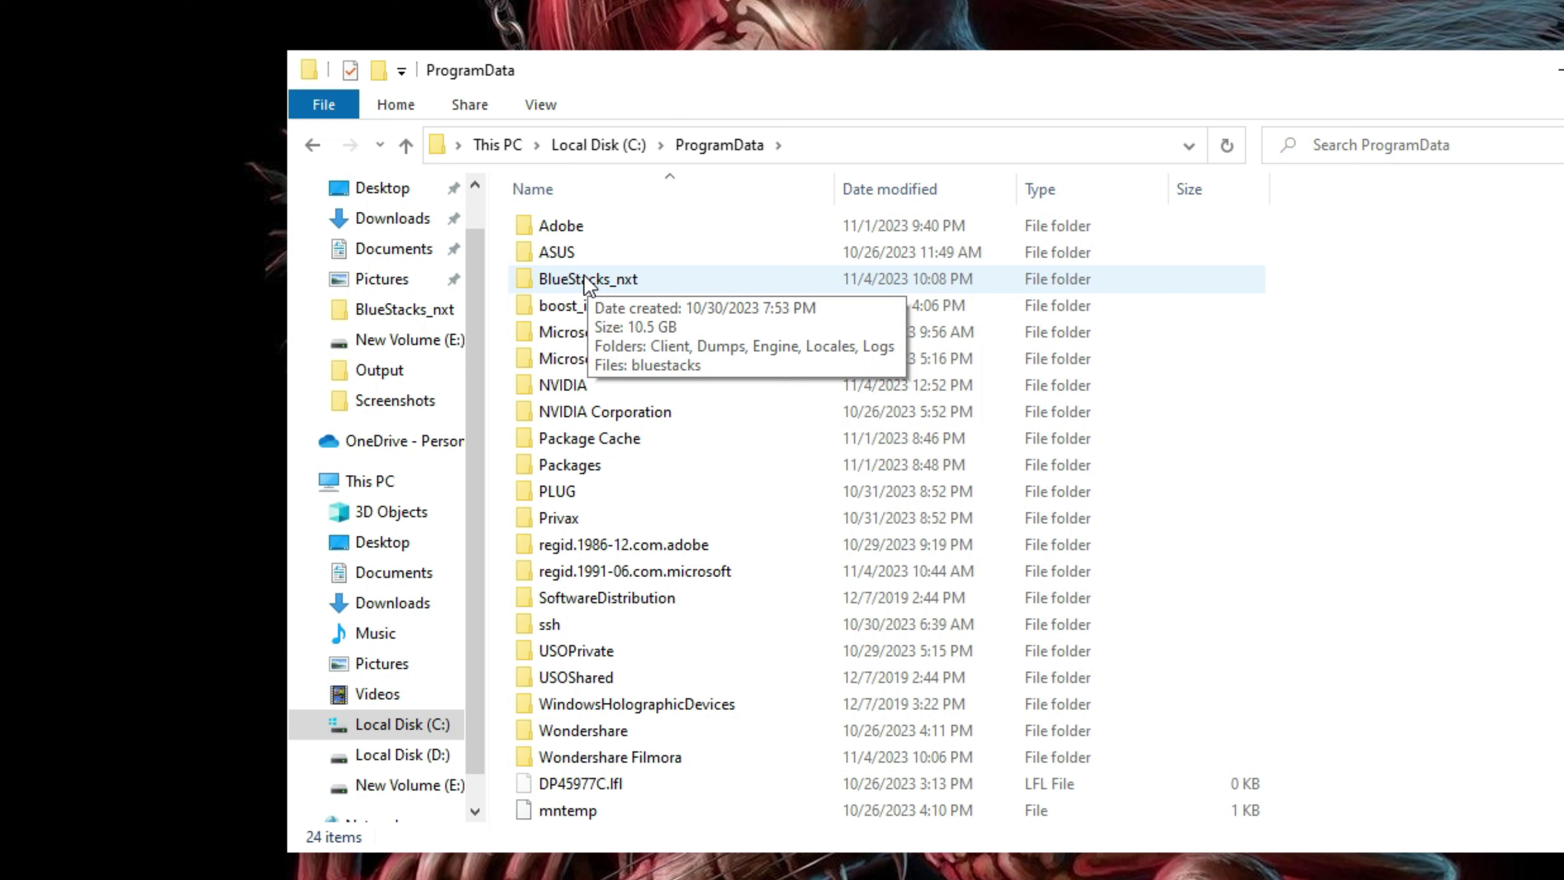
pyautogui.doubleClick(585, 283)
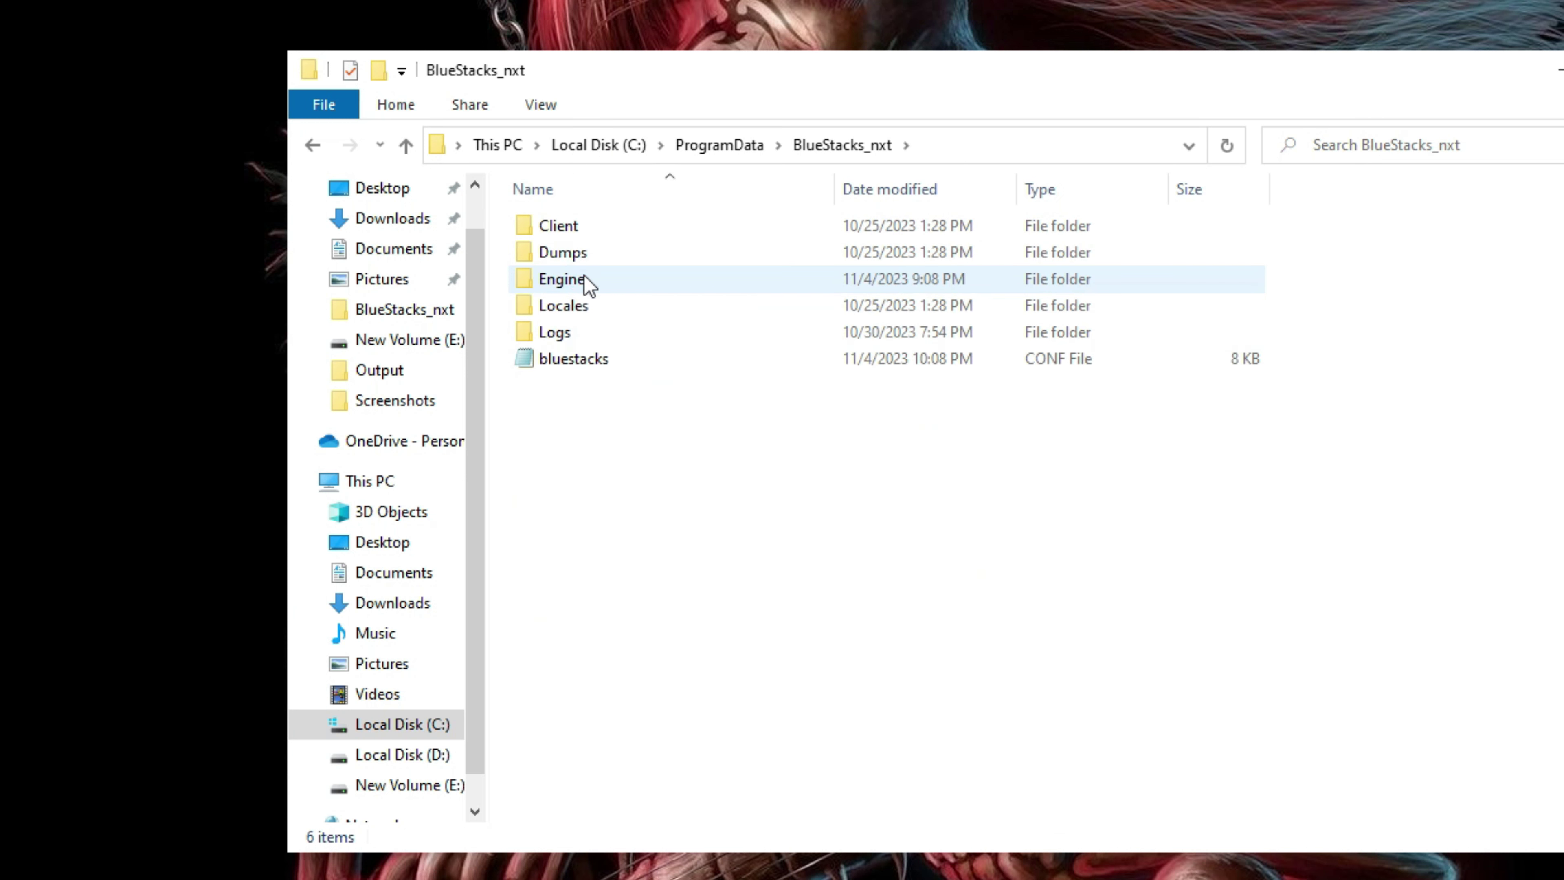
# - Open the bluestacks CONF file with Notepad, keeping Notepad as the app always used for .conf files
pyautogui.moveTo(653, 364)
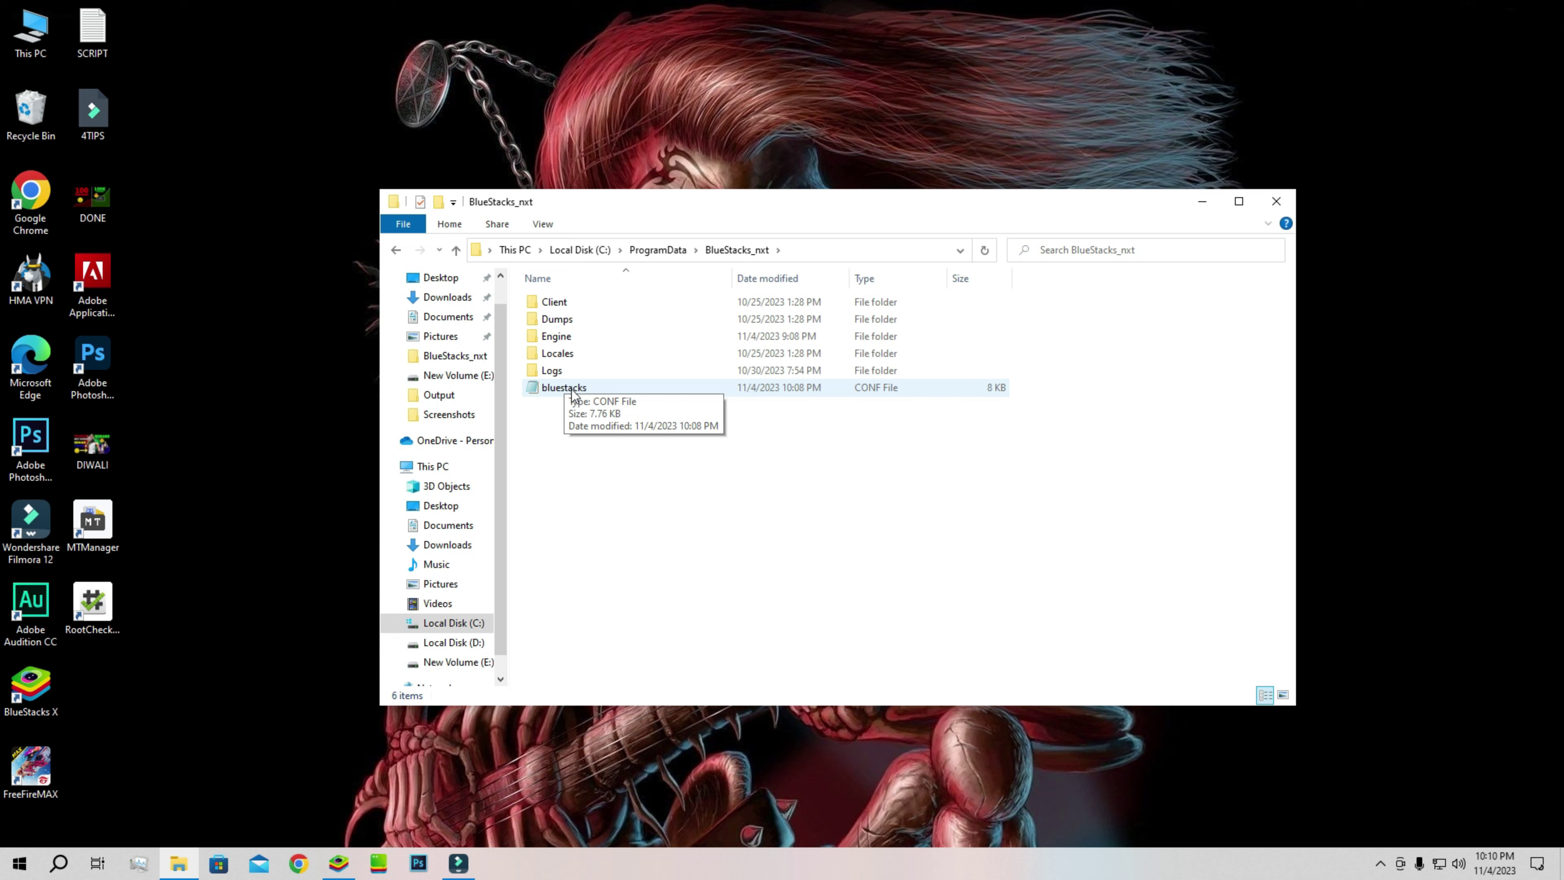
pyautogui.rightClick(471, 371)
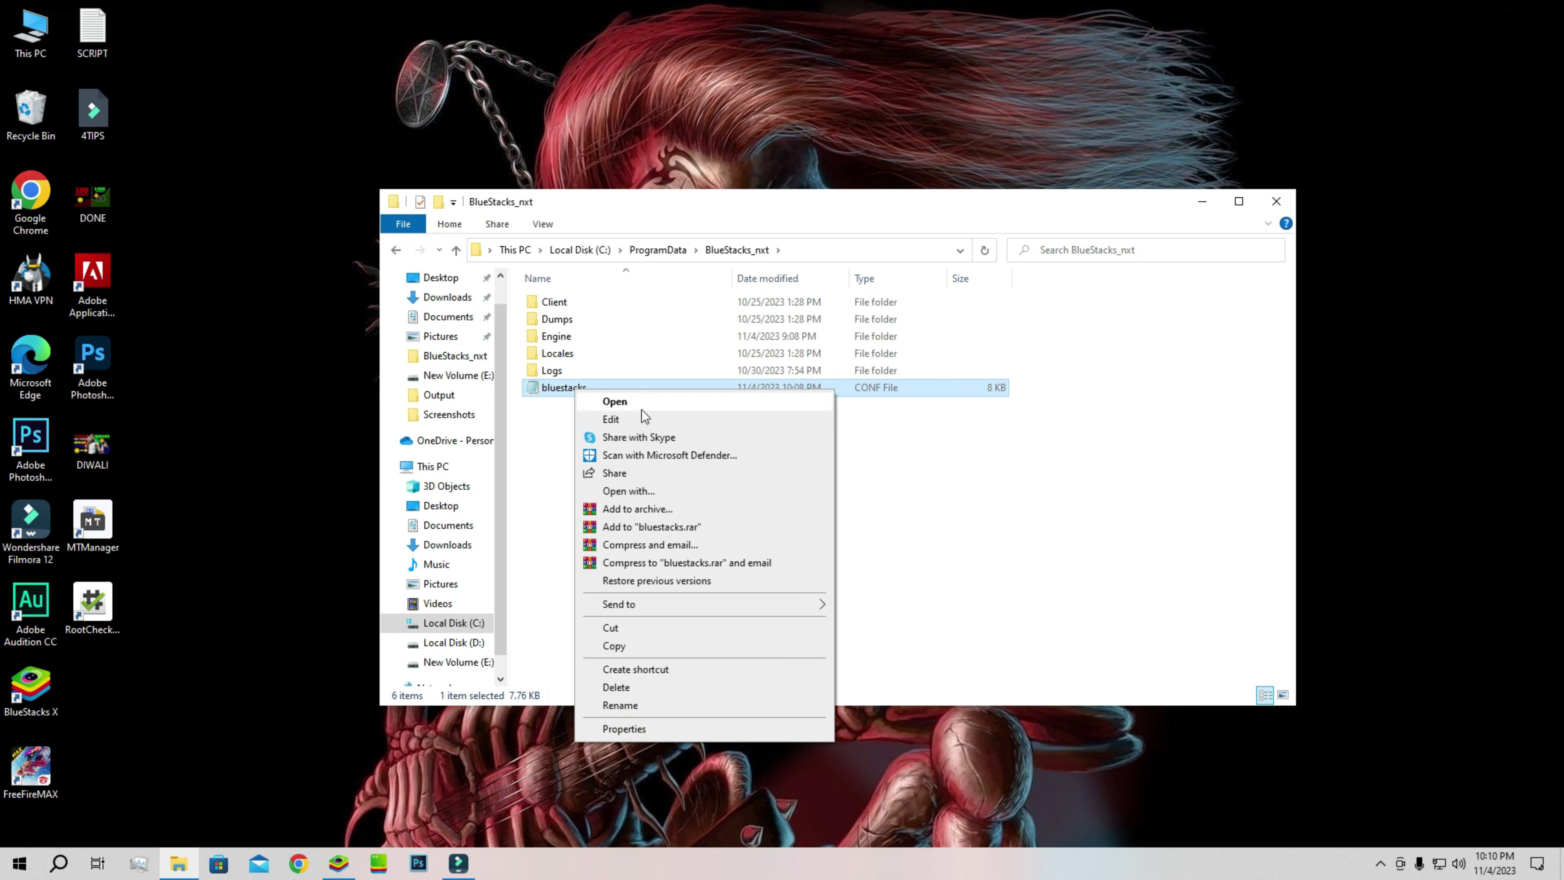
pyautogui.click(654, 491)
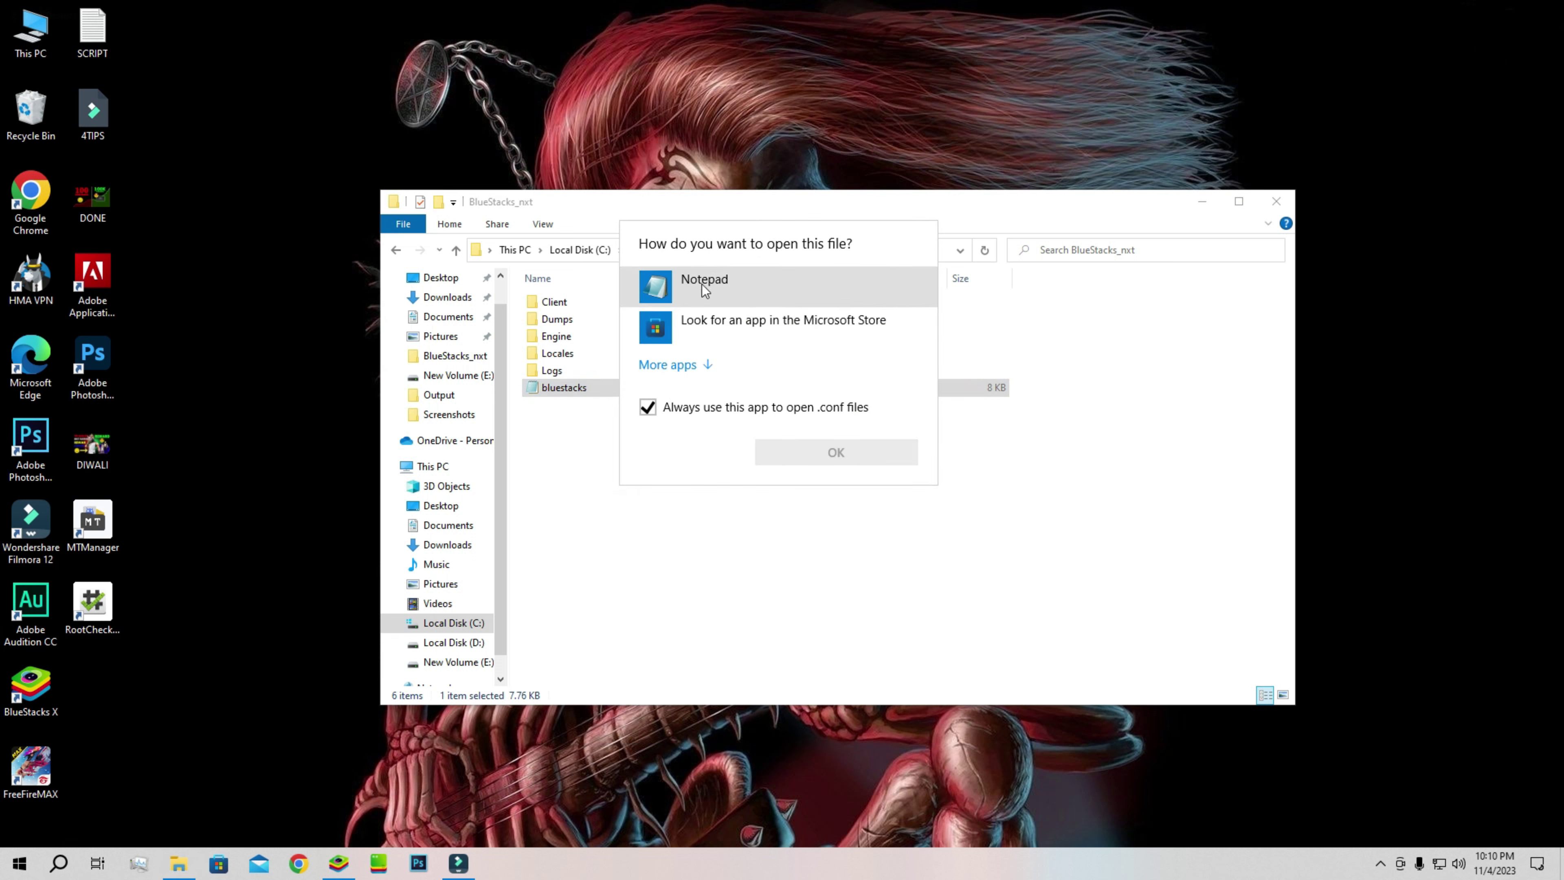
pyautogui.click(679, 284)
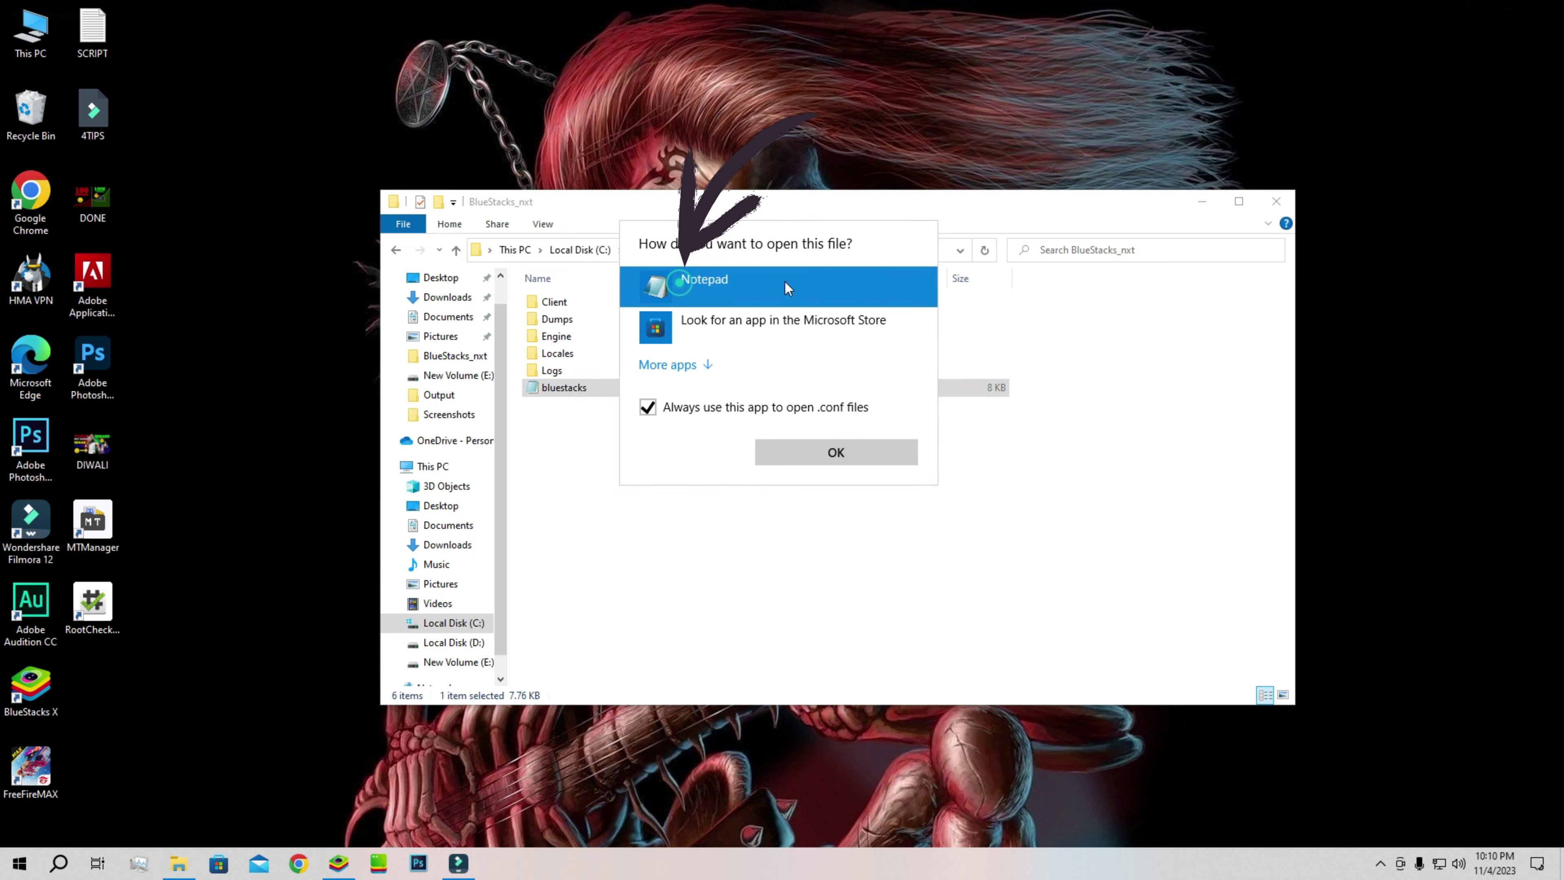
pyautogui.click(665, 366)
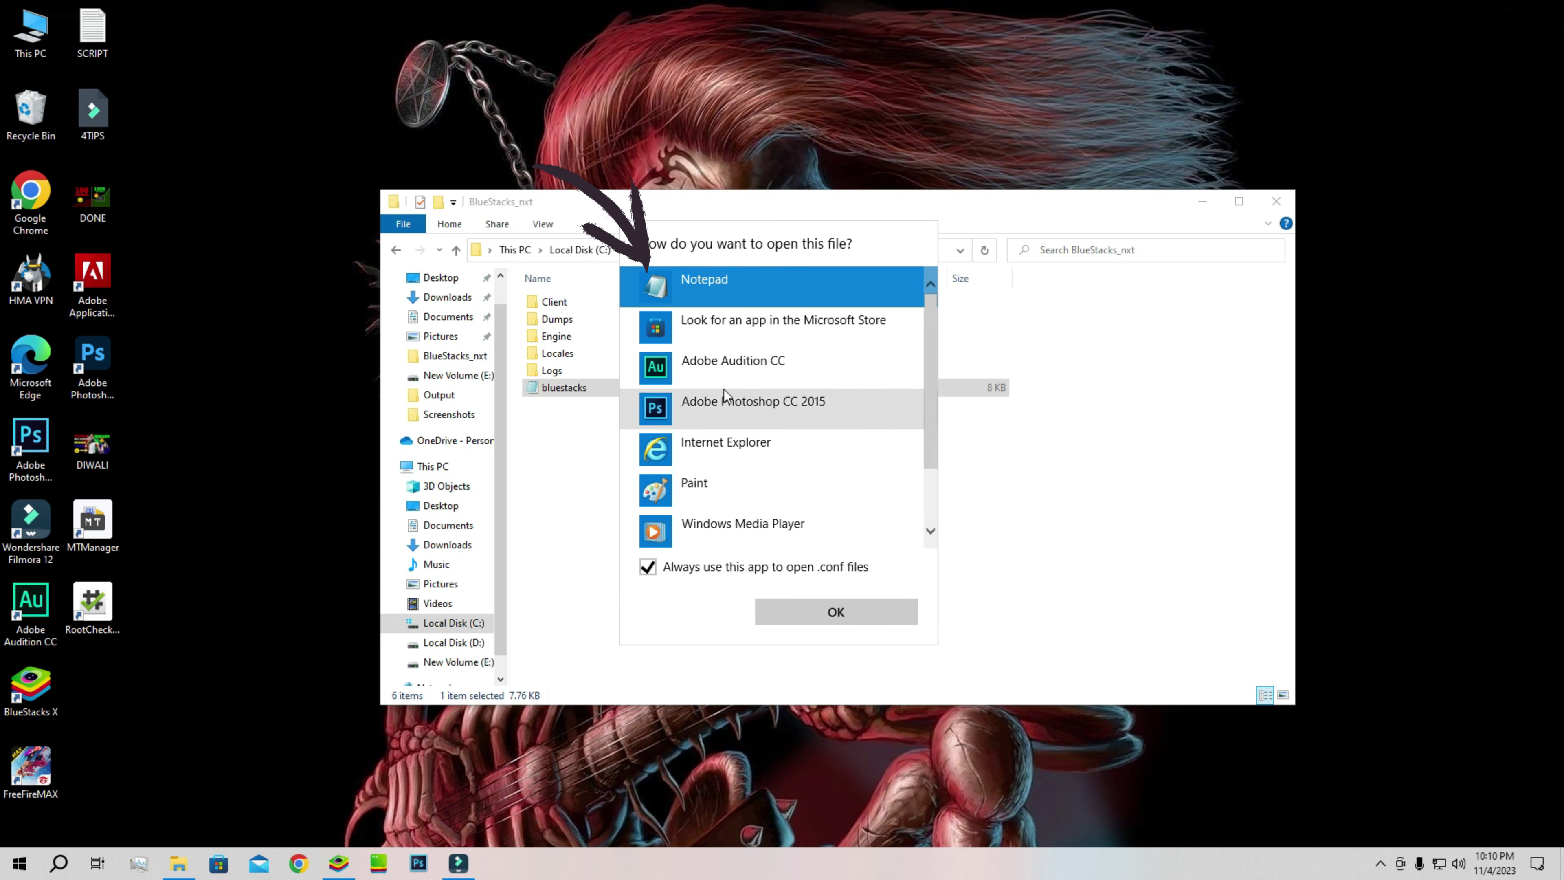
pyautogui.click(692, 289)
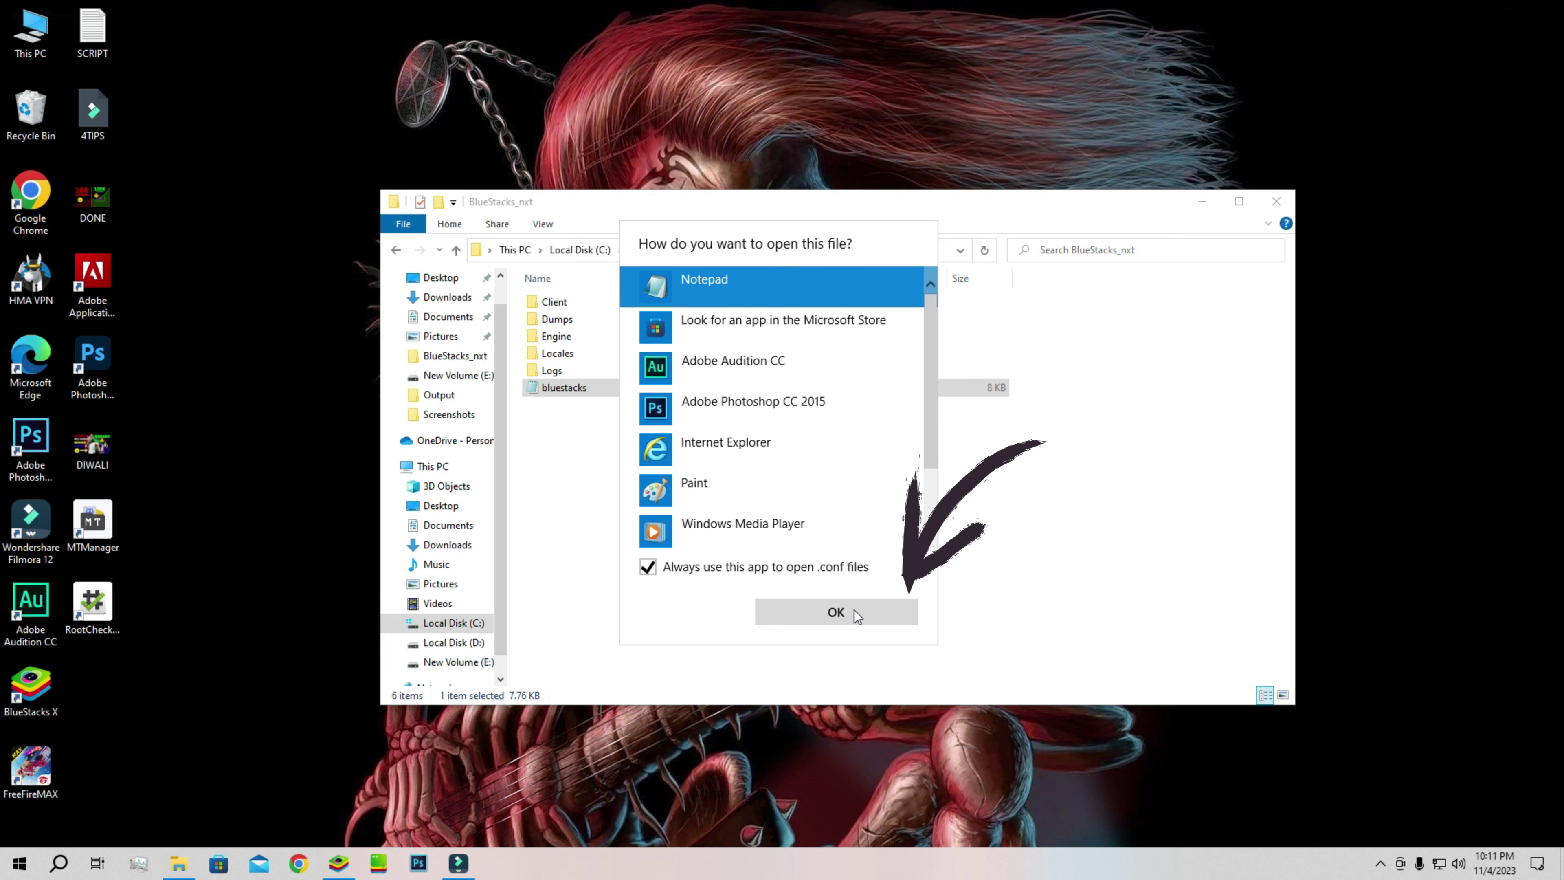
pyautogui.click(836, 611)
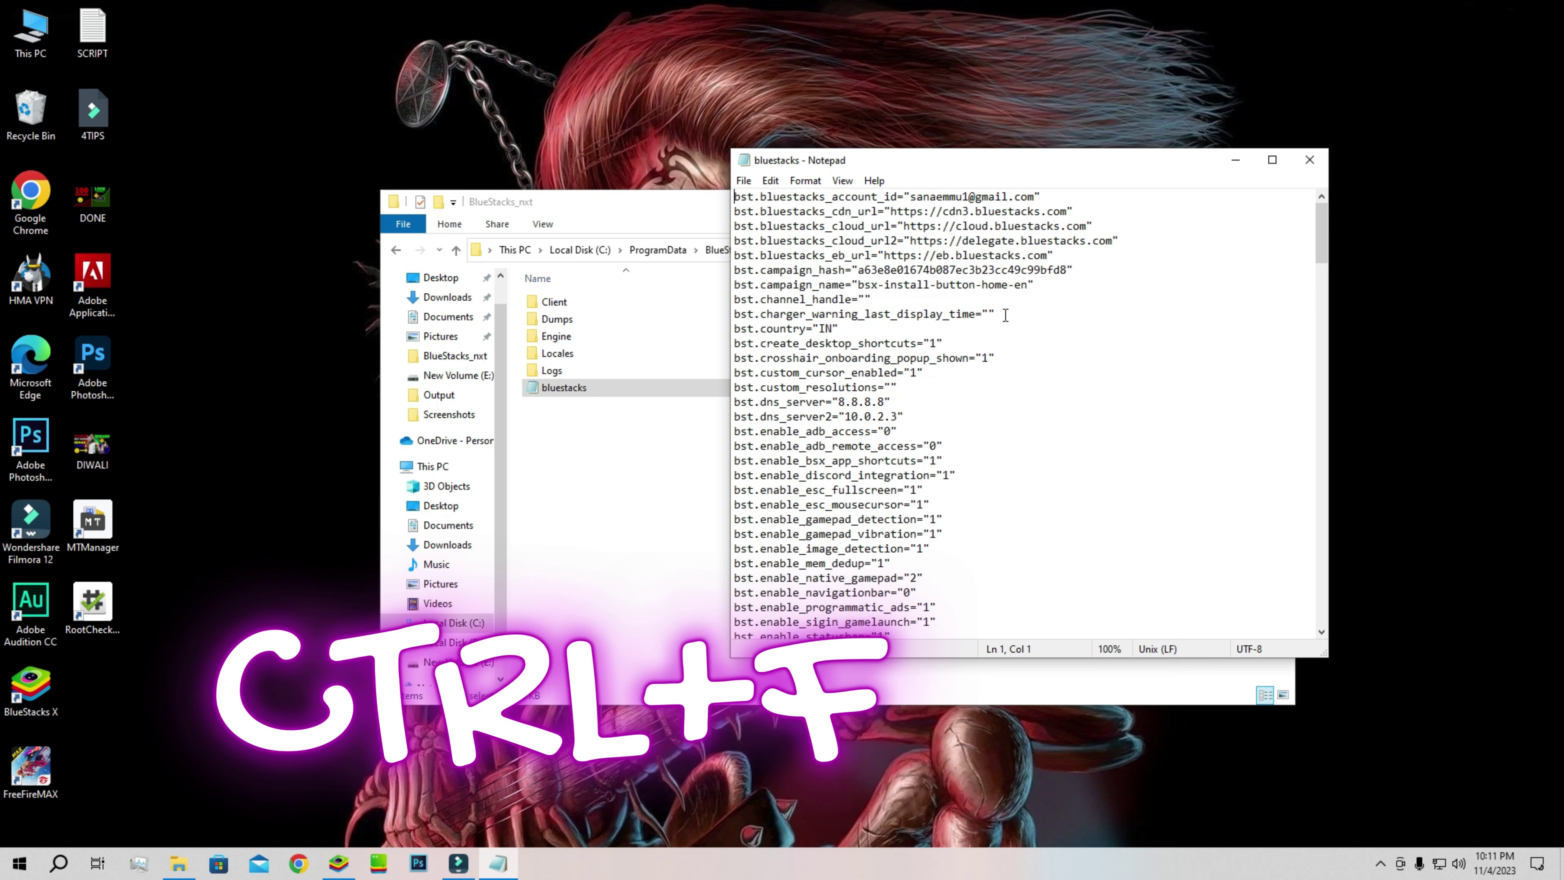
# - Search the configuration file for "root" and set bst.instance.Pie64.enable_root_access to "1"
pyautogui.hotkey('ctrl', 'f')
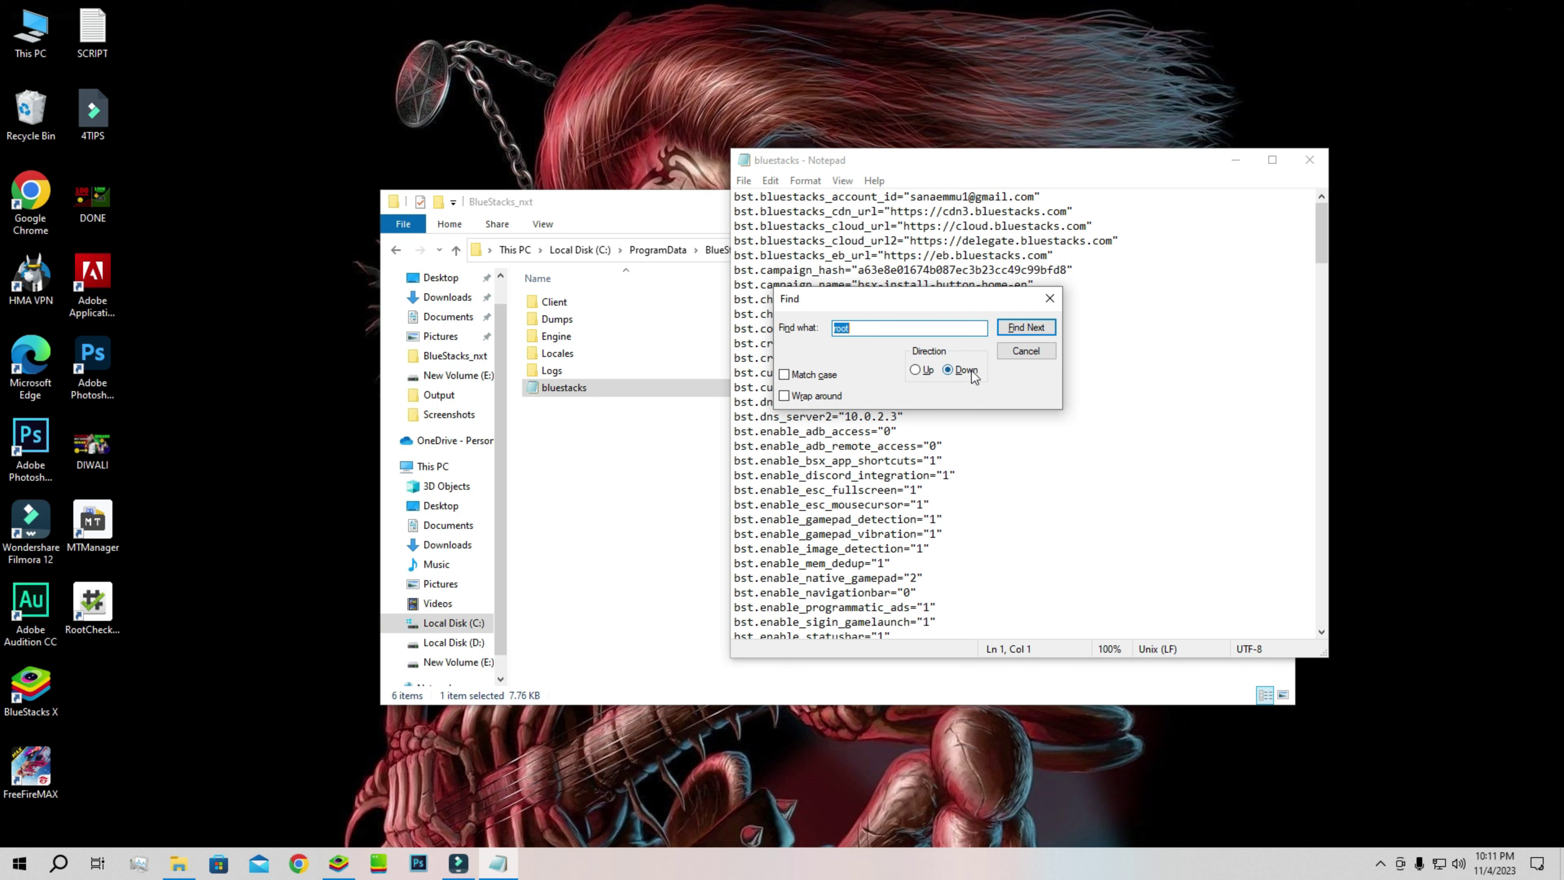
pyautogui.click(1025, 330)
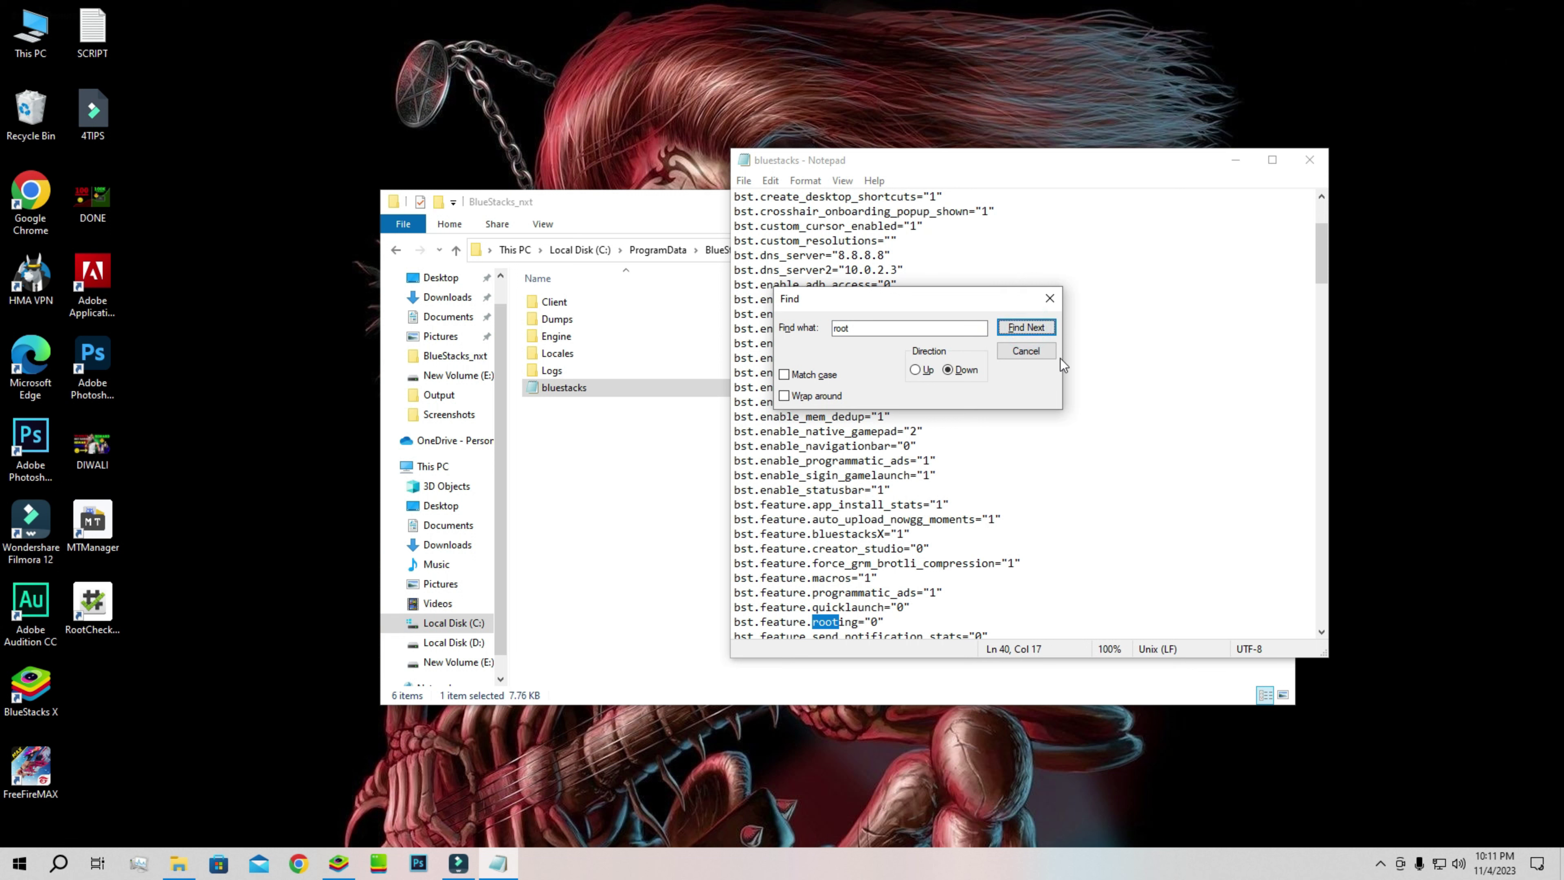
pyautogui.click(1027, 329)
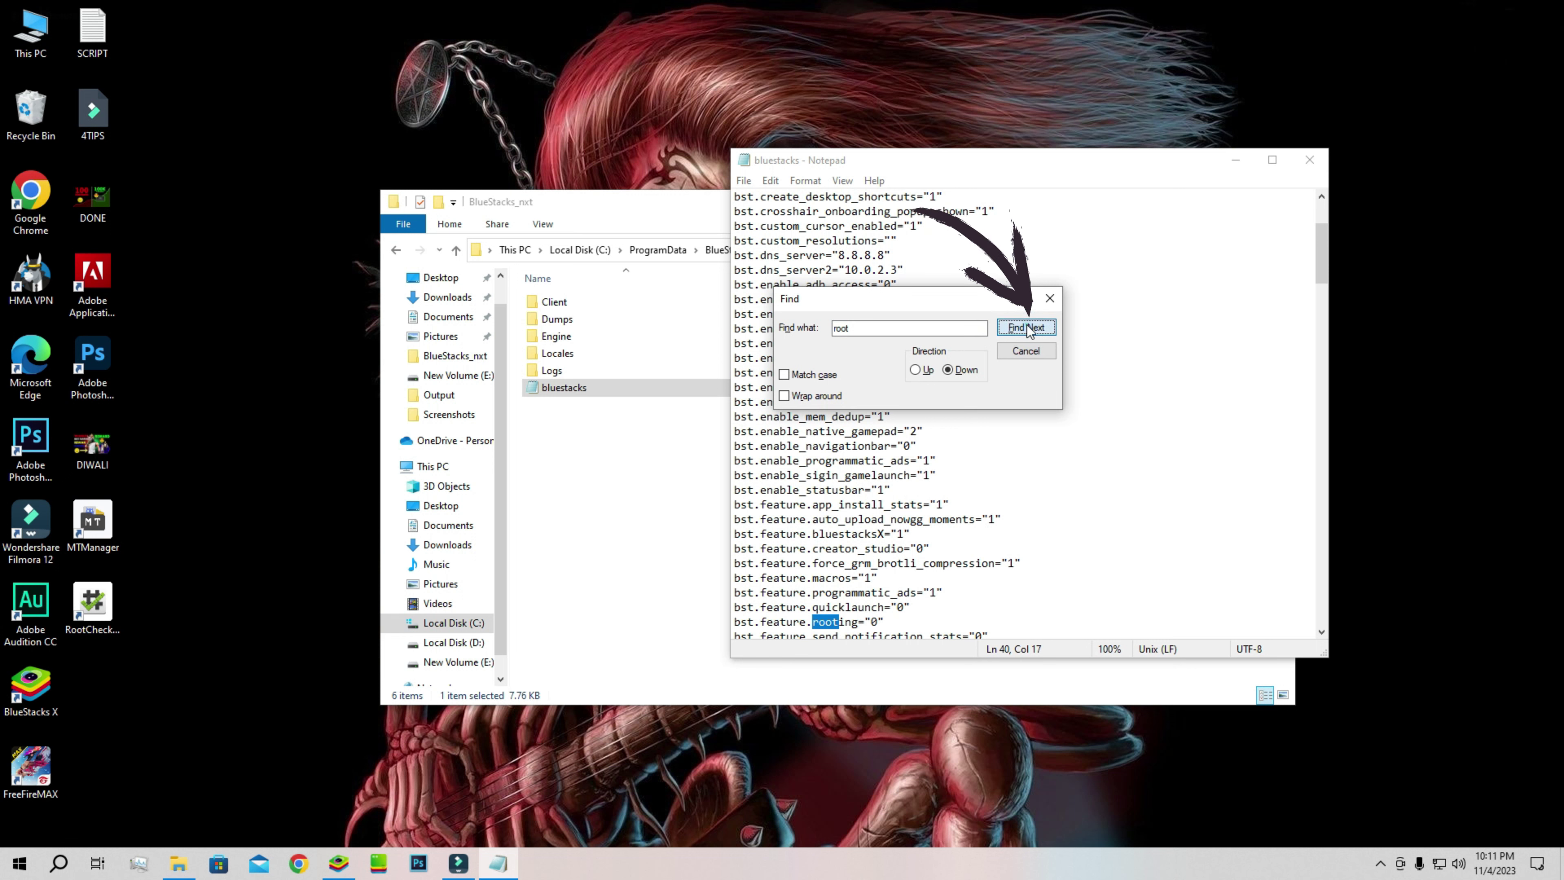
pyautogui.click(922, 623)
pyautogui.tripleClick(921, 623)
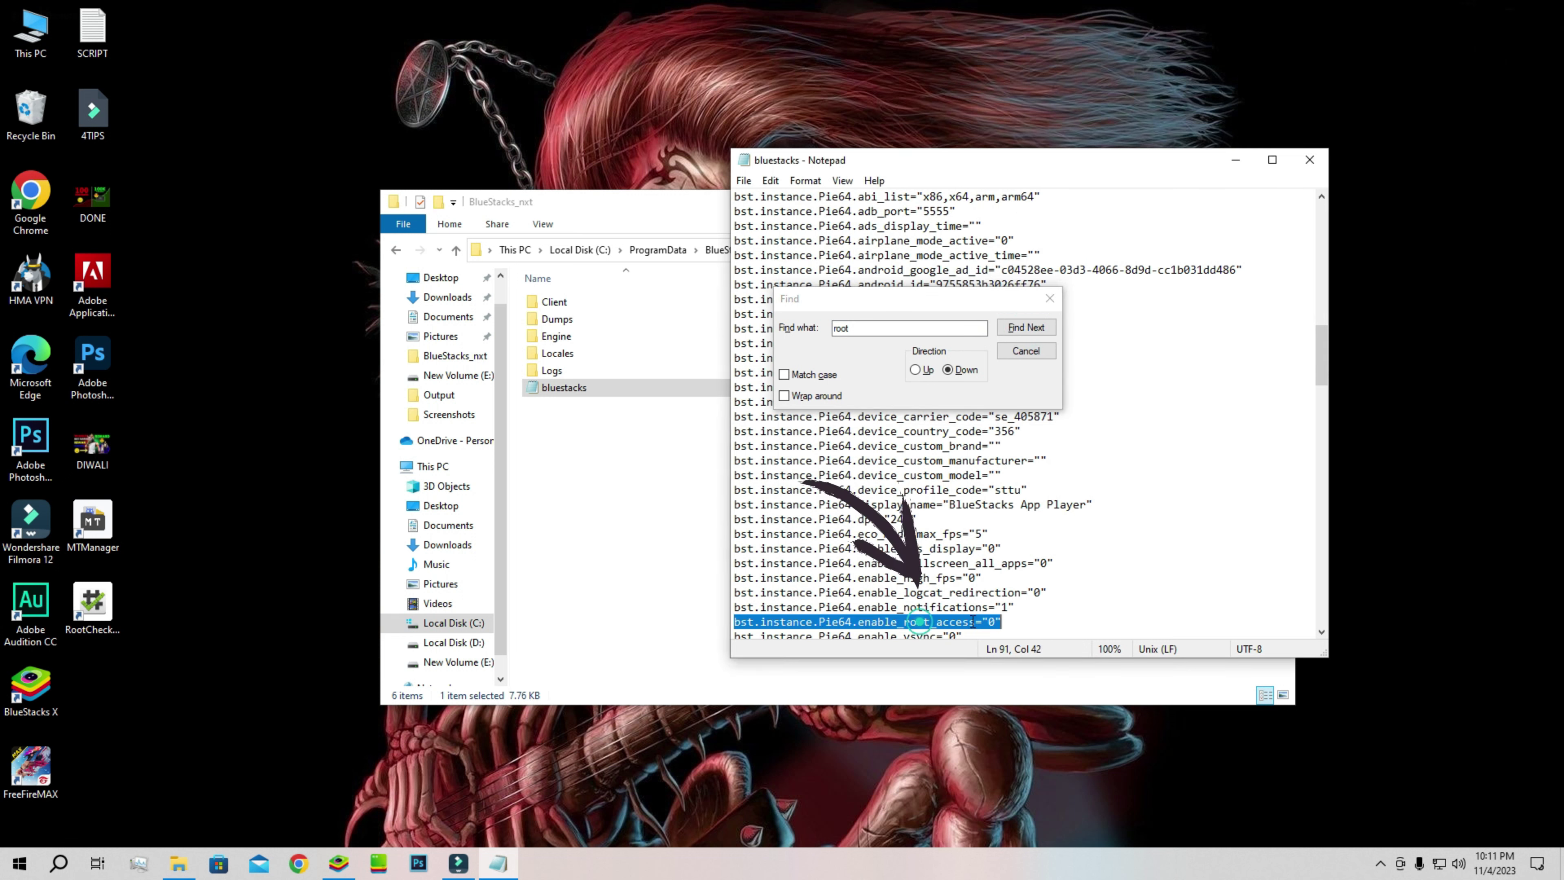
pyautogui.moveTo(904, 622); pyautogui.dragTo(996, 622)
pyautogui.click(969, 624)
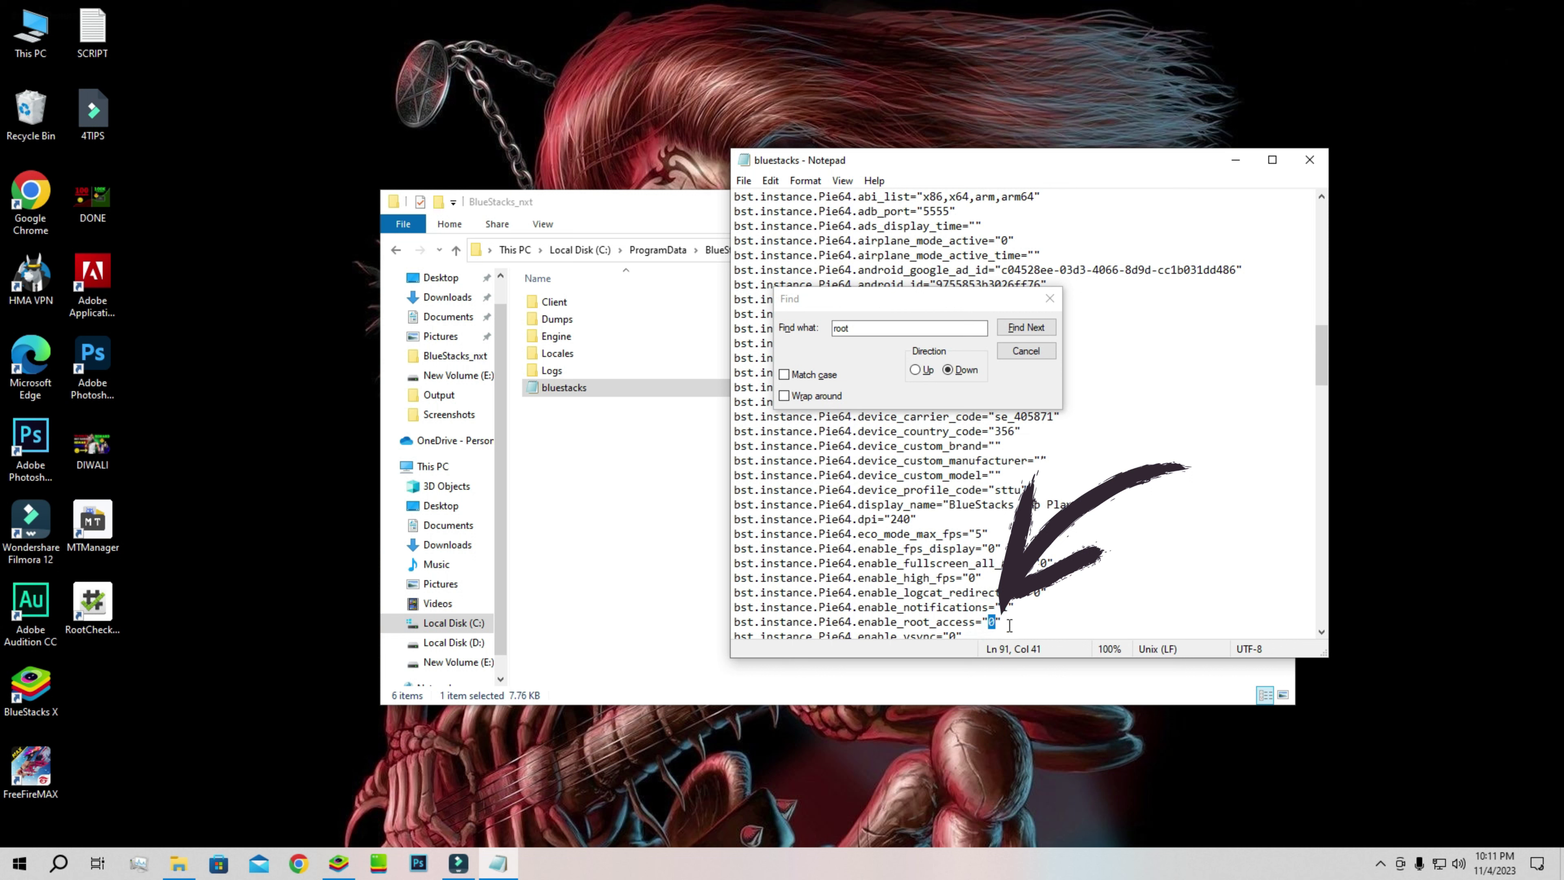
pyautogui.write('1')
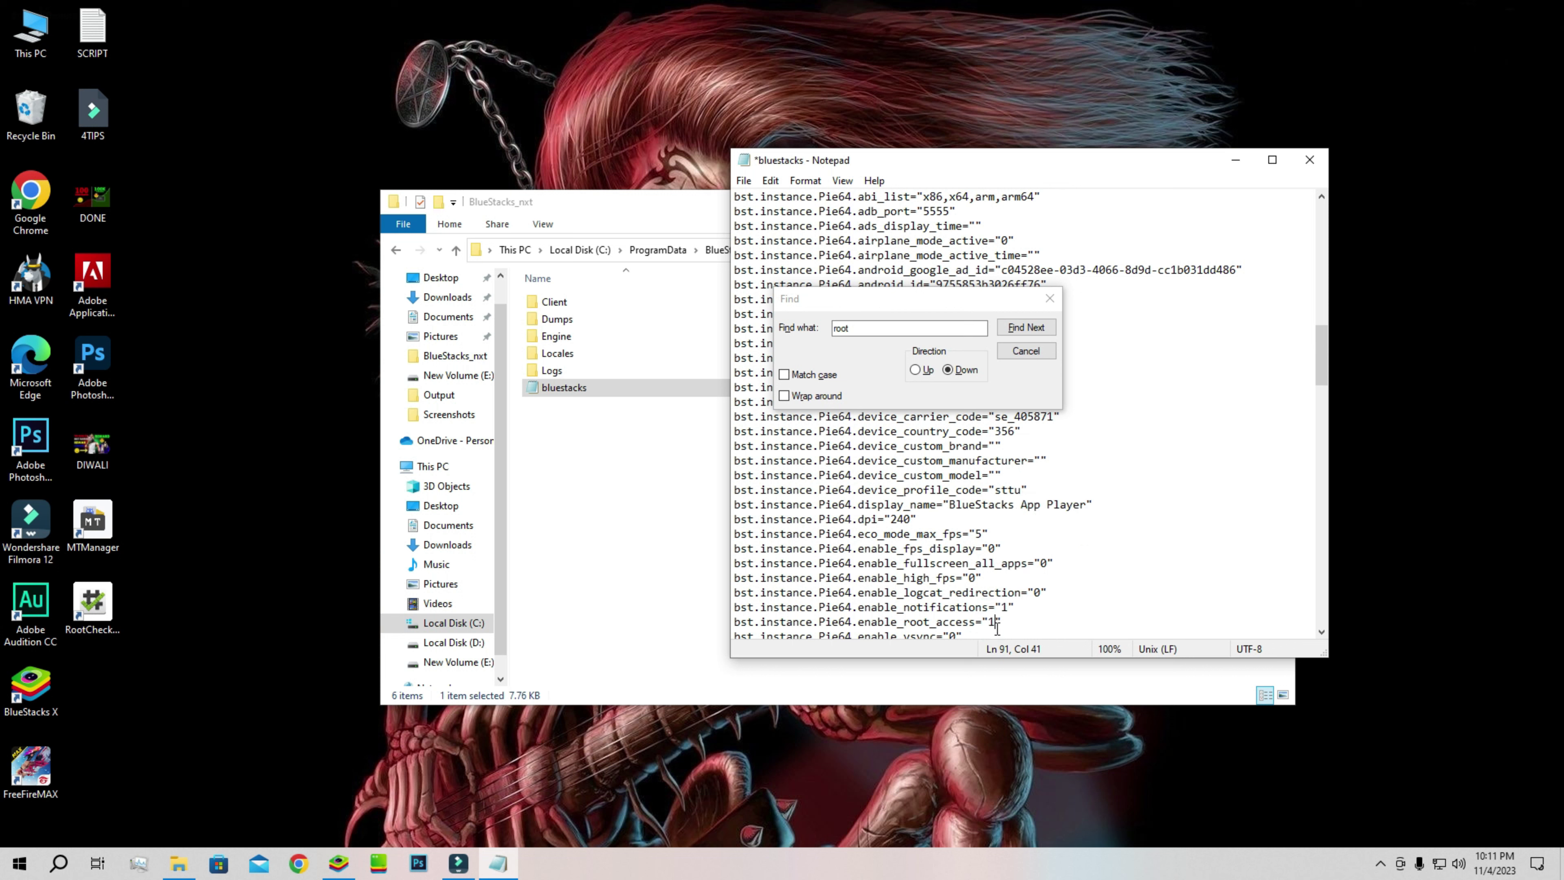
# - Close the text search, save the edited bluestacks configuration file and close Notepad
pyautogui.click(1051, 299)
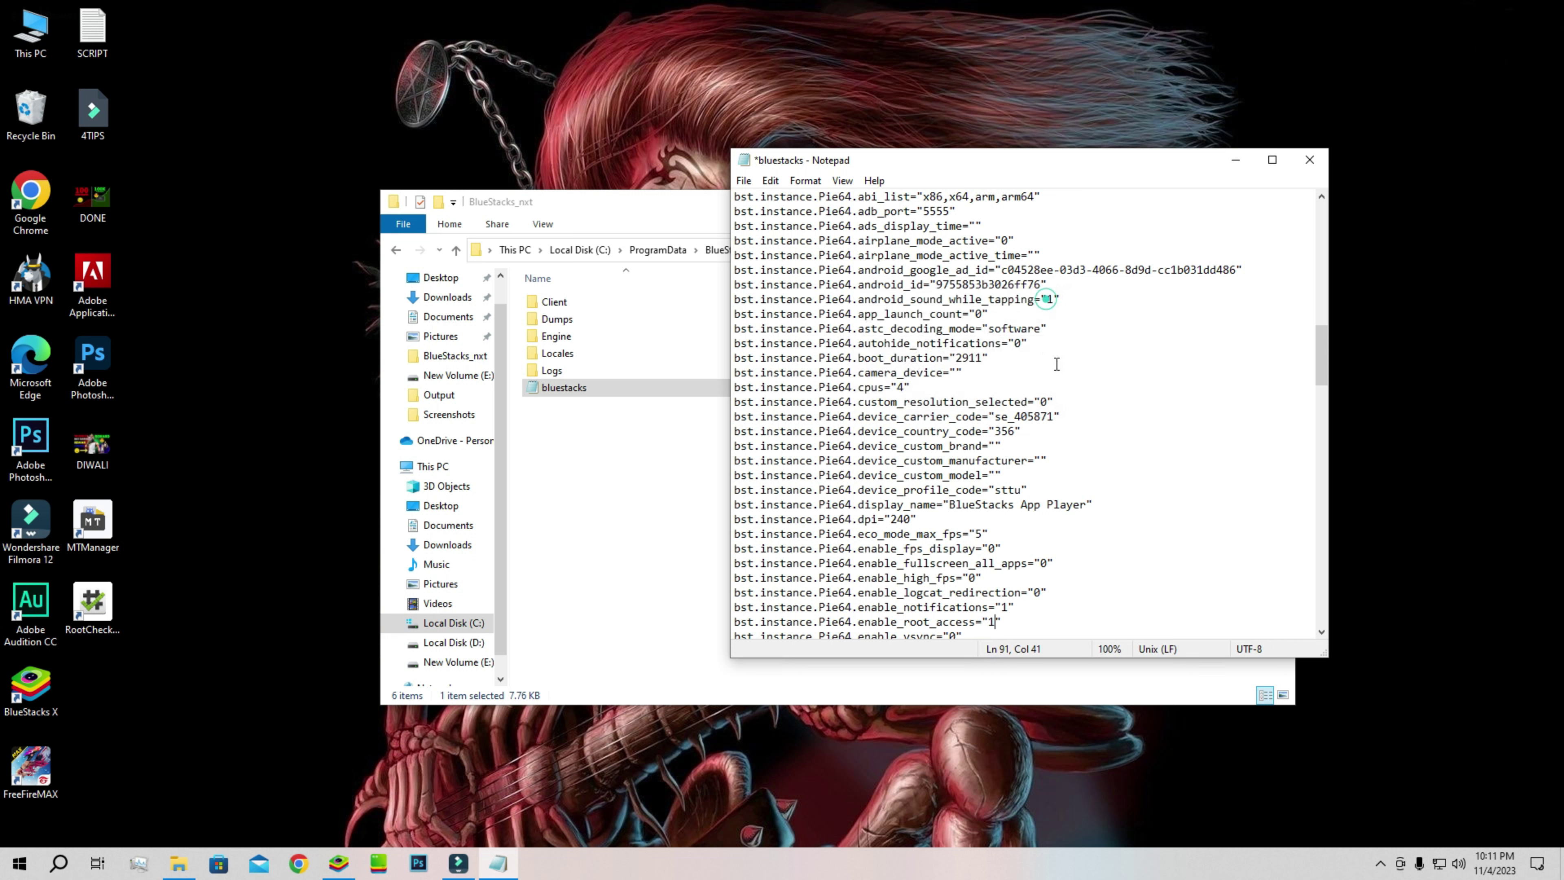
pyautogui.click(744, 181)
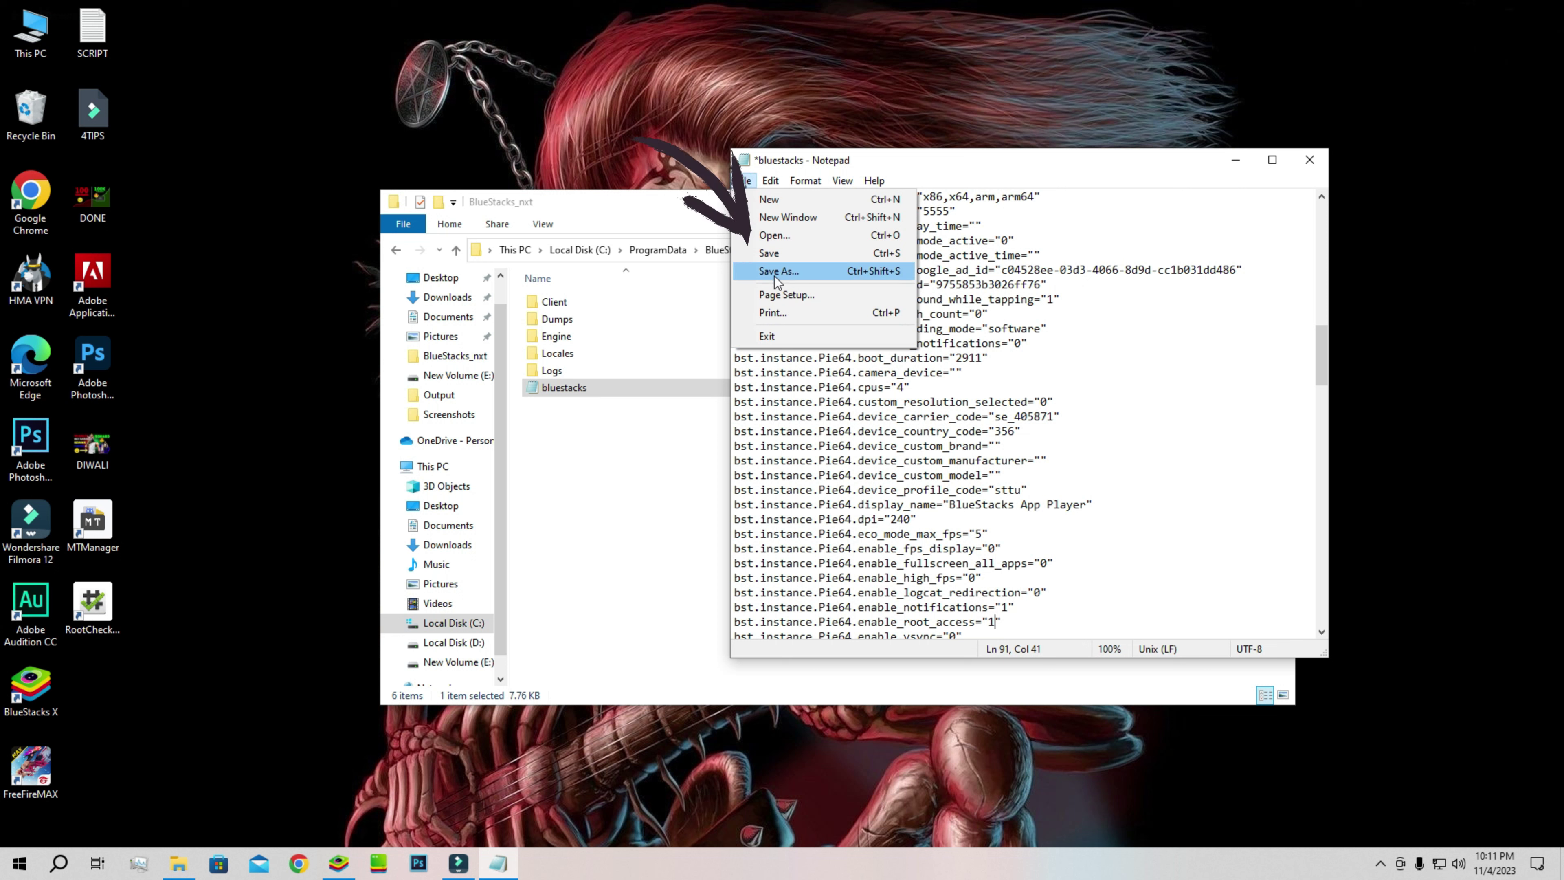
pyautogui.click(802, 253)
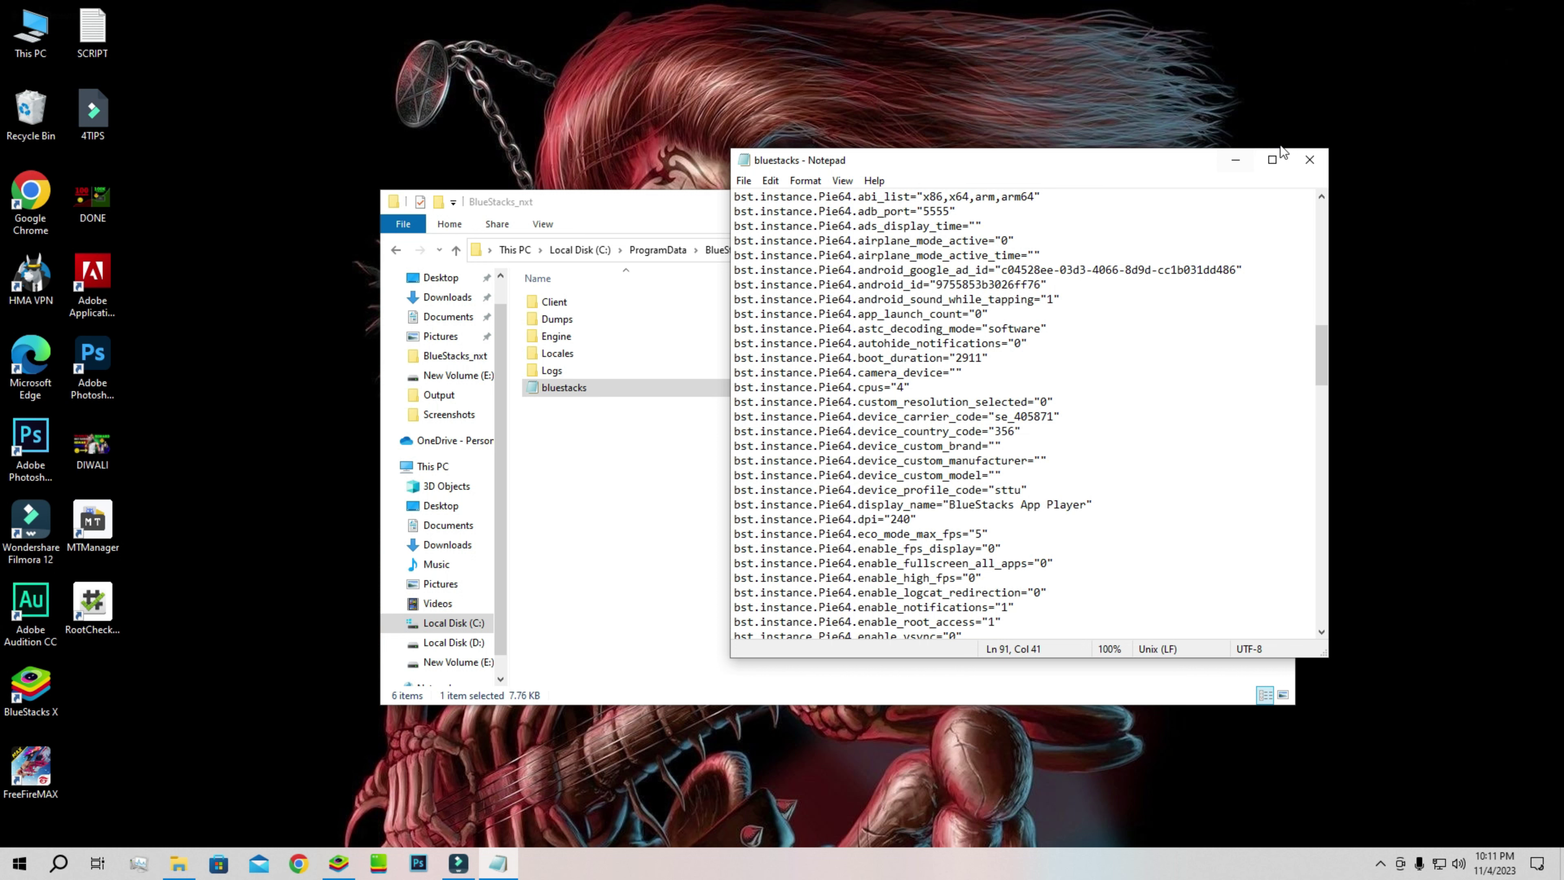
pyautogui.click(1307, 161)
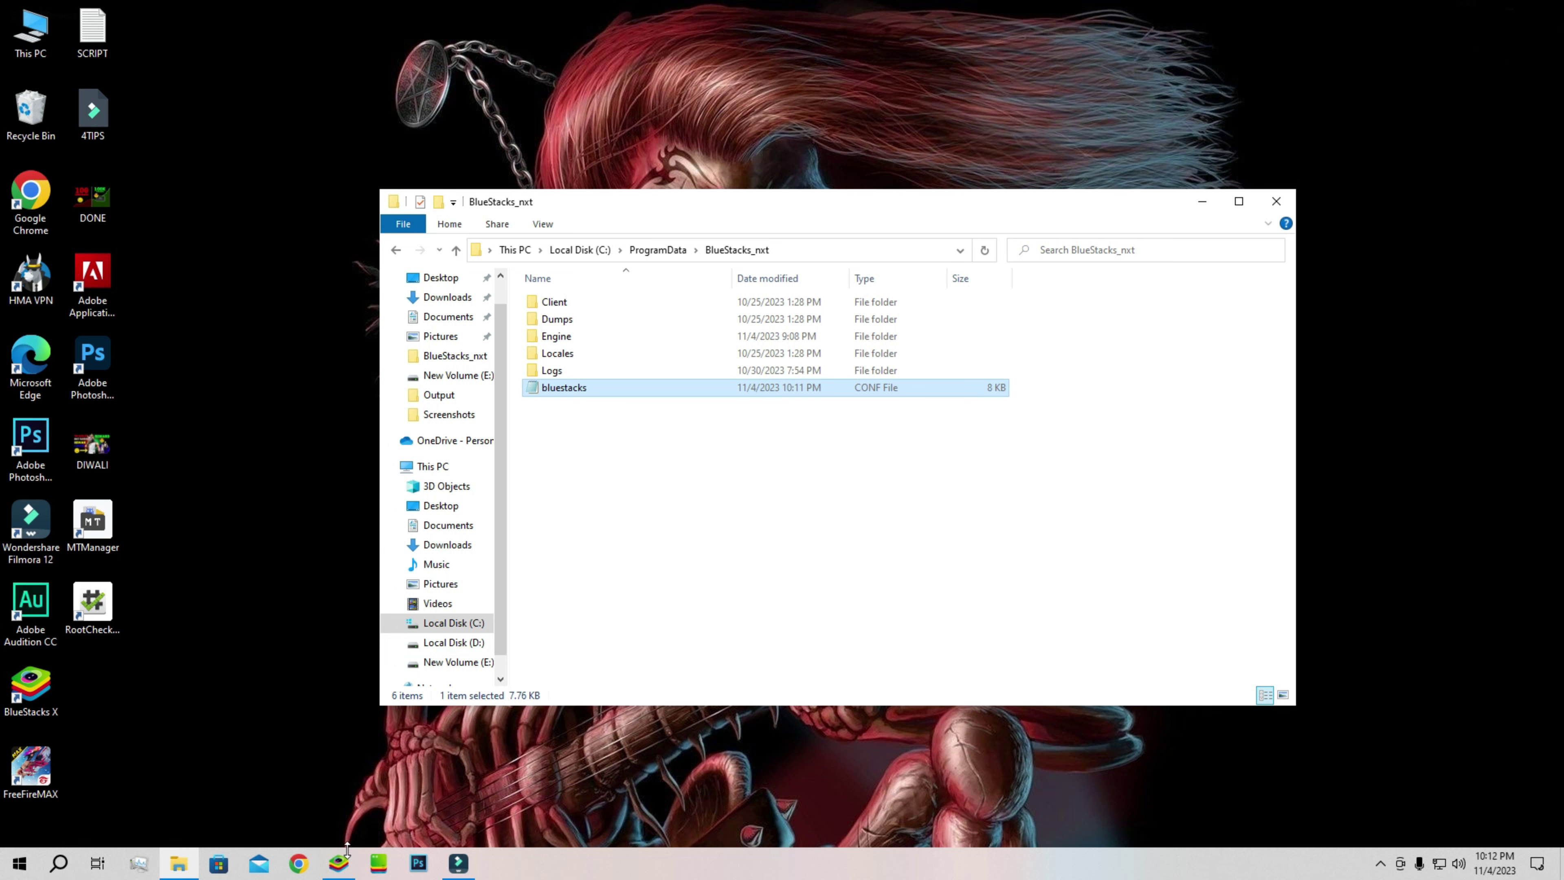
# - Switch back to the BlueStacks emulator, open Root Checker Basic and verify the root status again
pyautogui.click(339, 862)
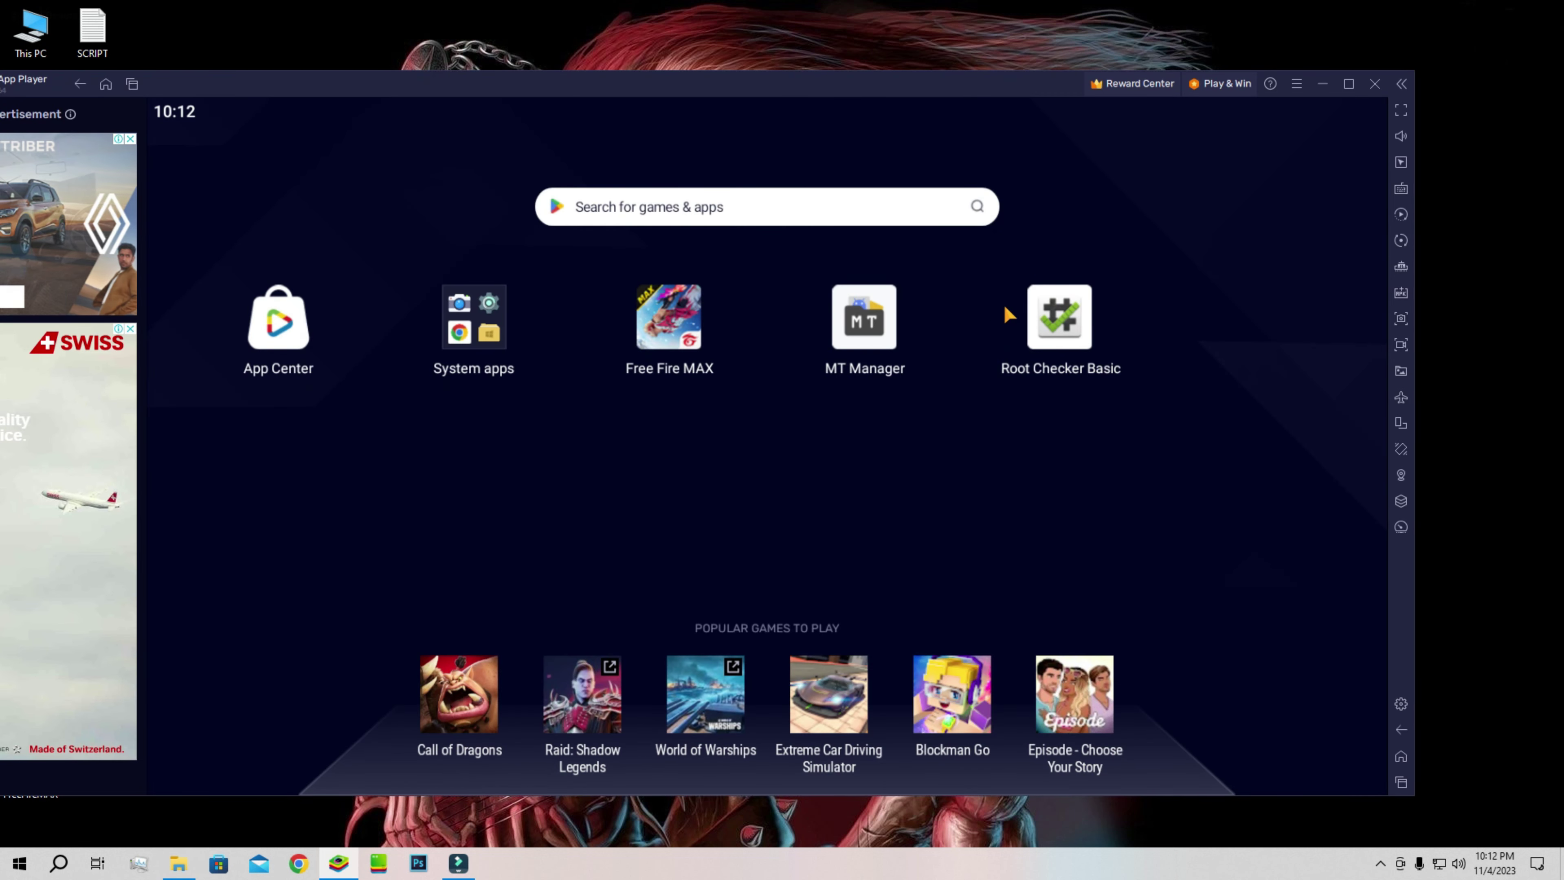
pyautogui.click(1061, 327)
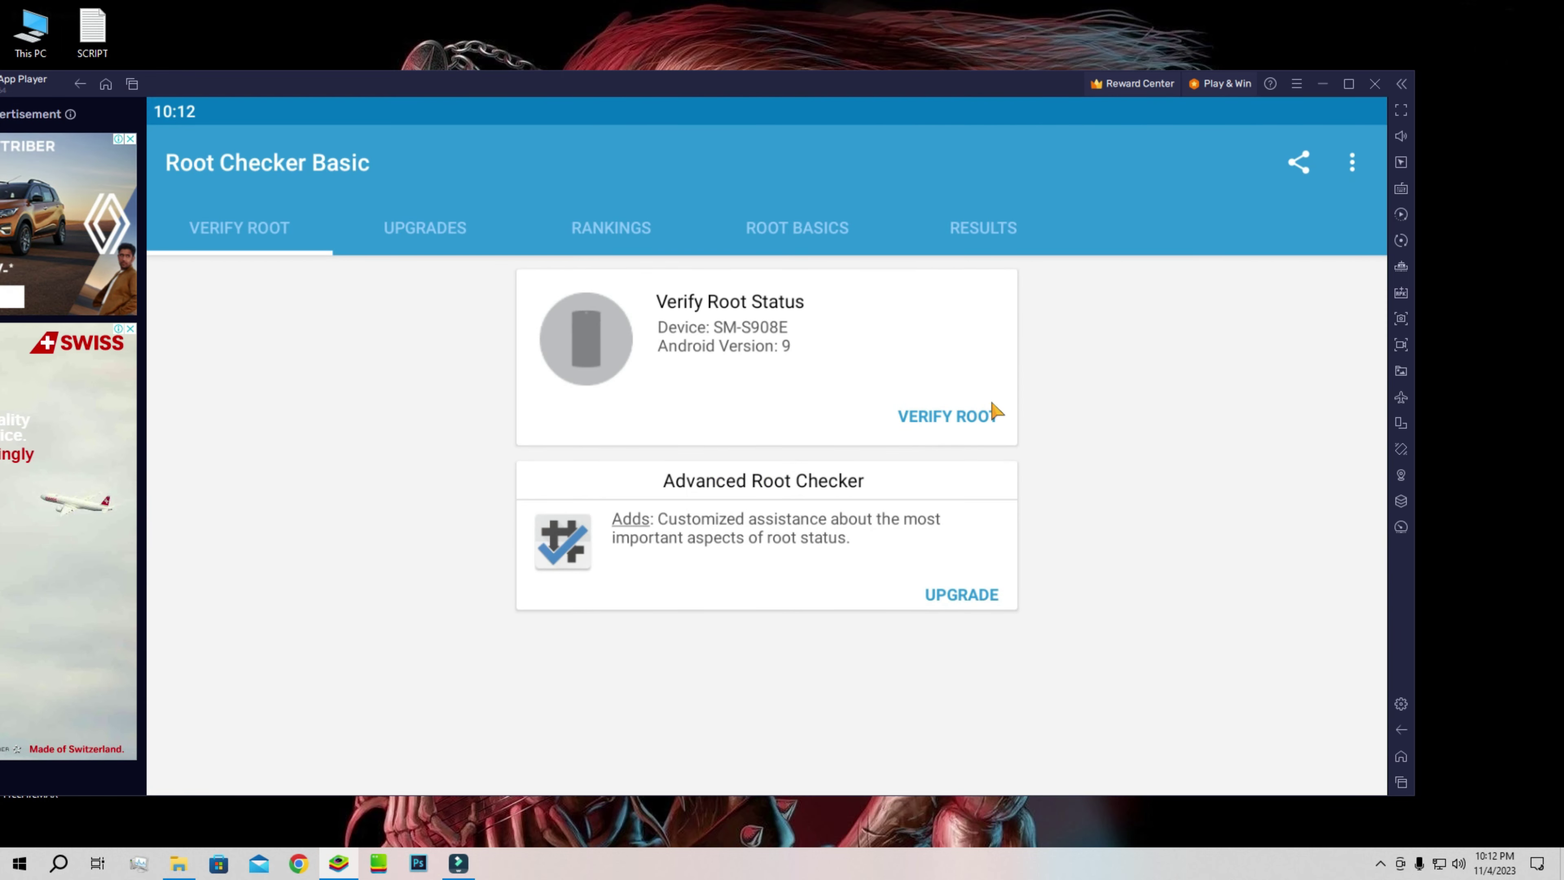
pyautogui.click(949, 417)
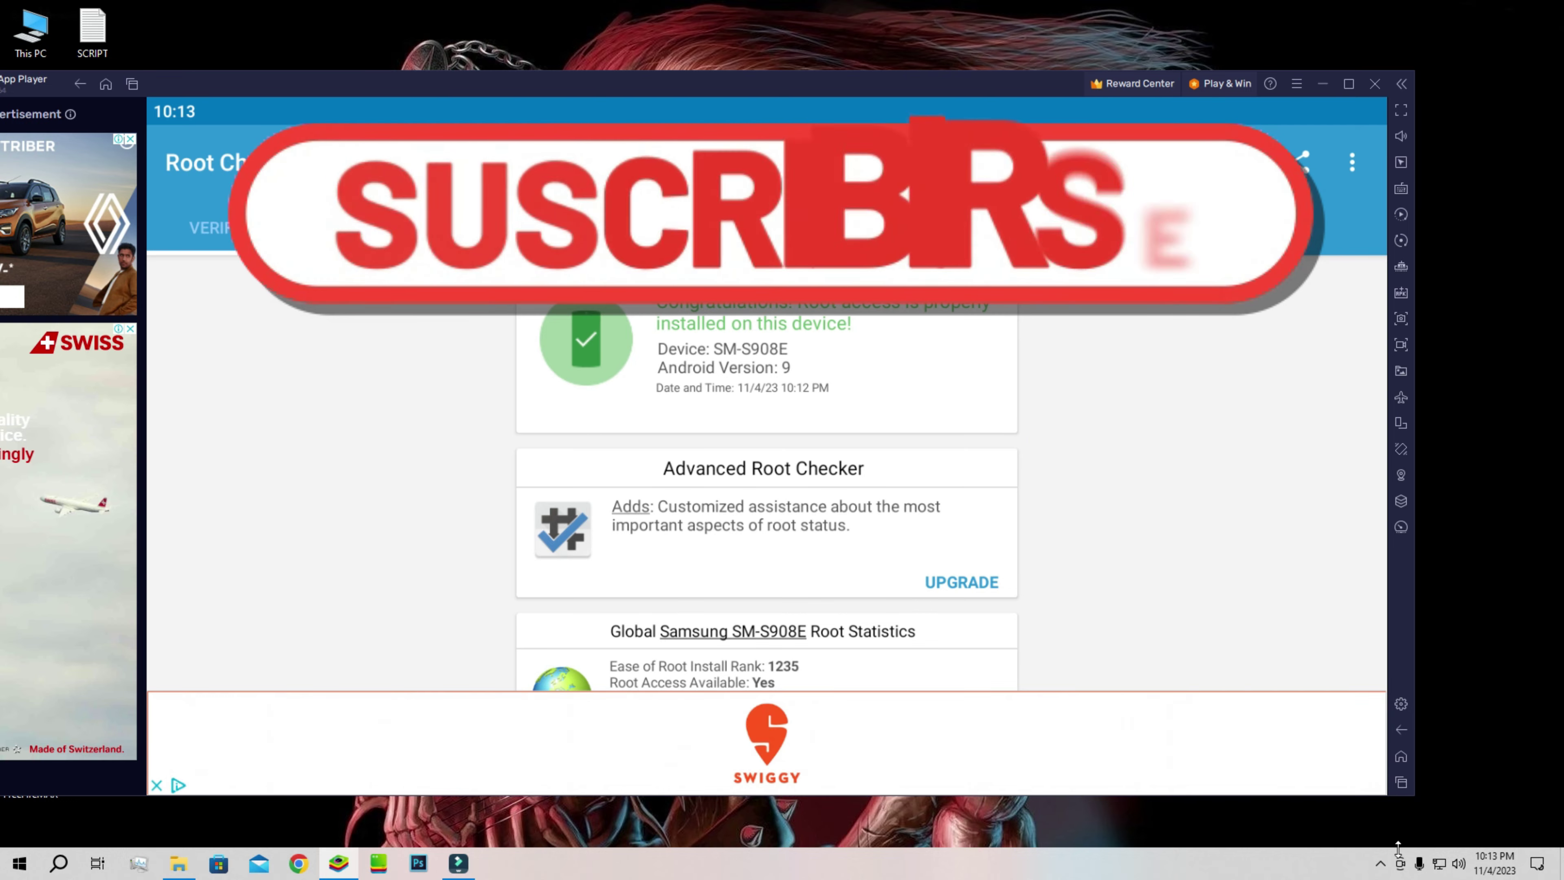
pyautogui.click(1381, 864)
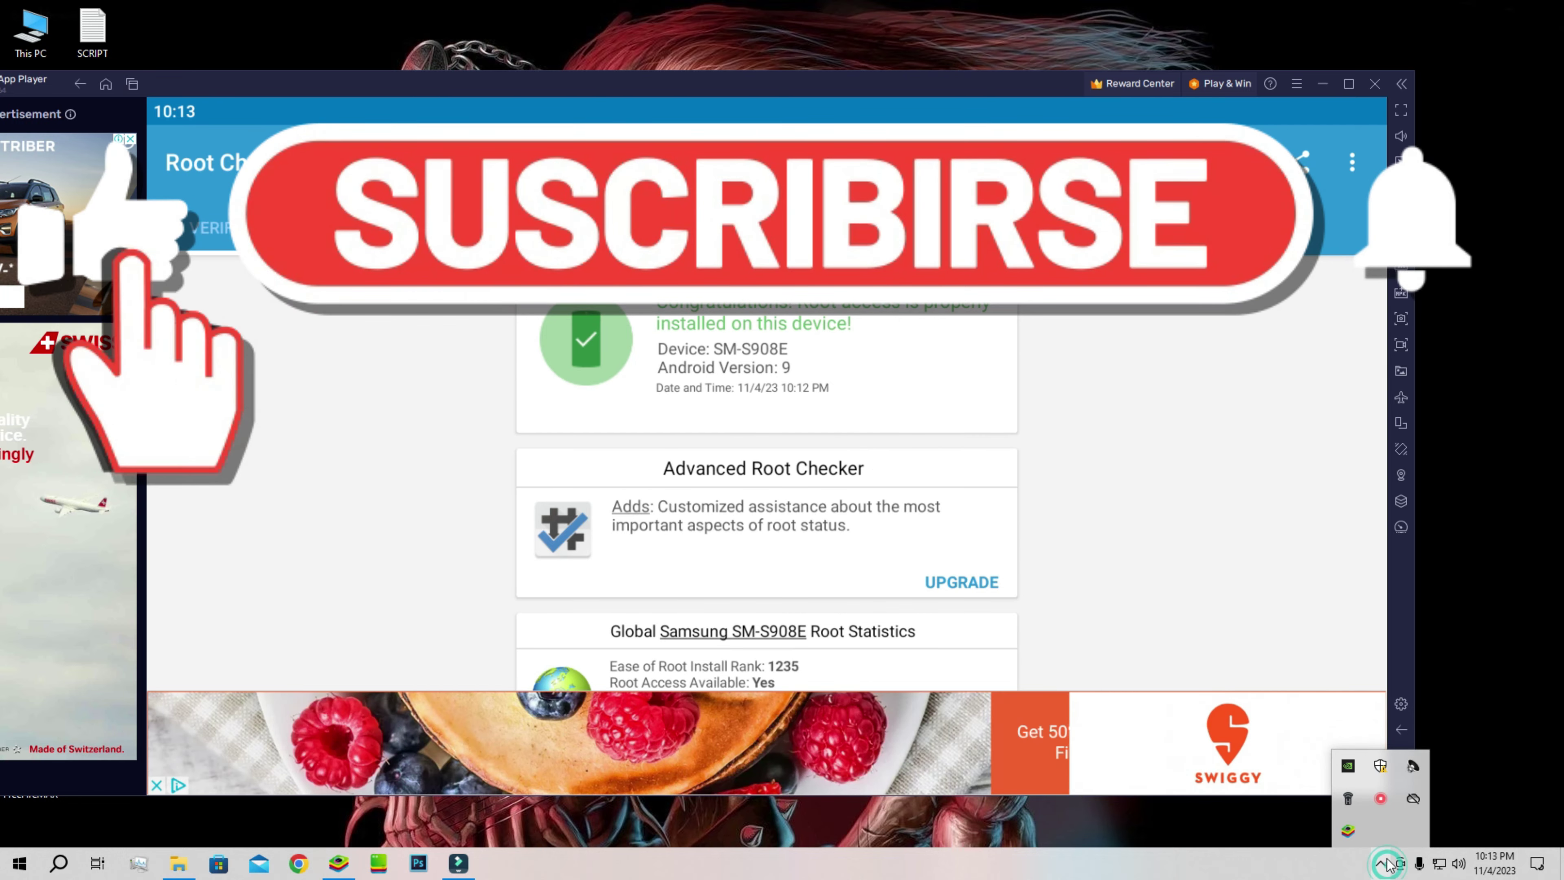
pyautogui.click(1381, 800)
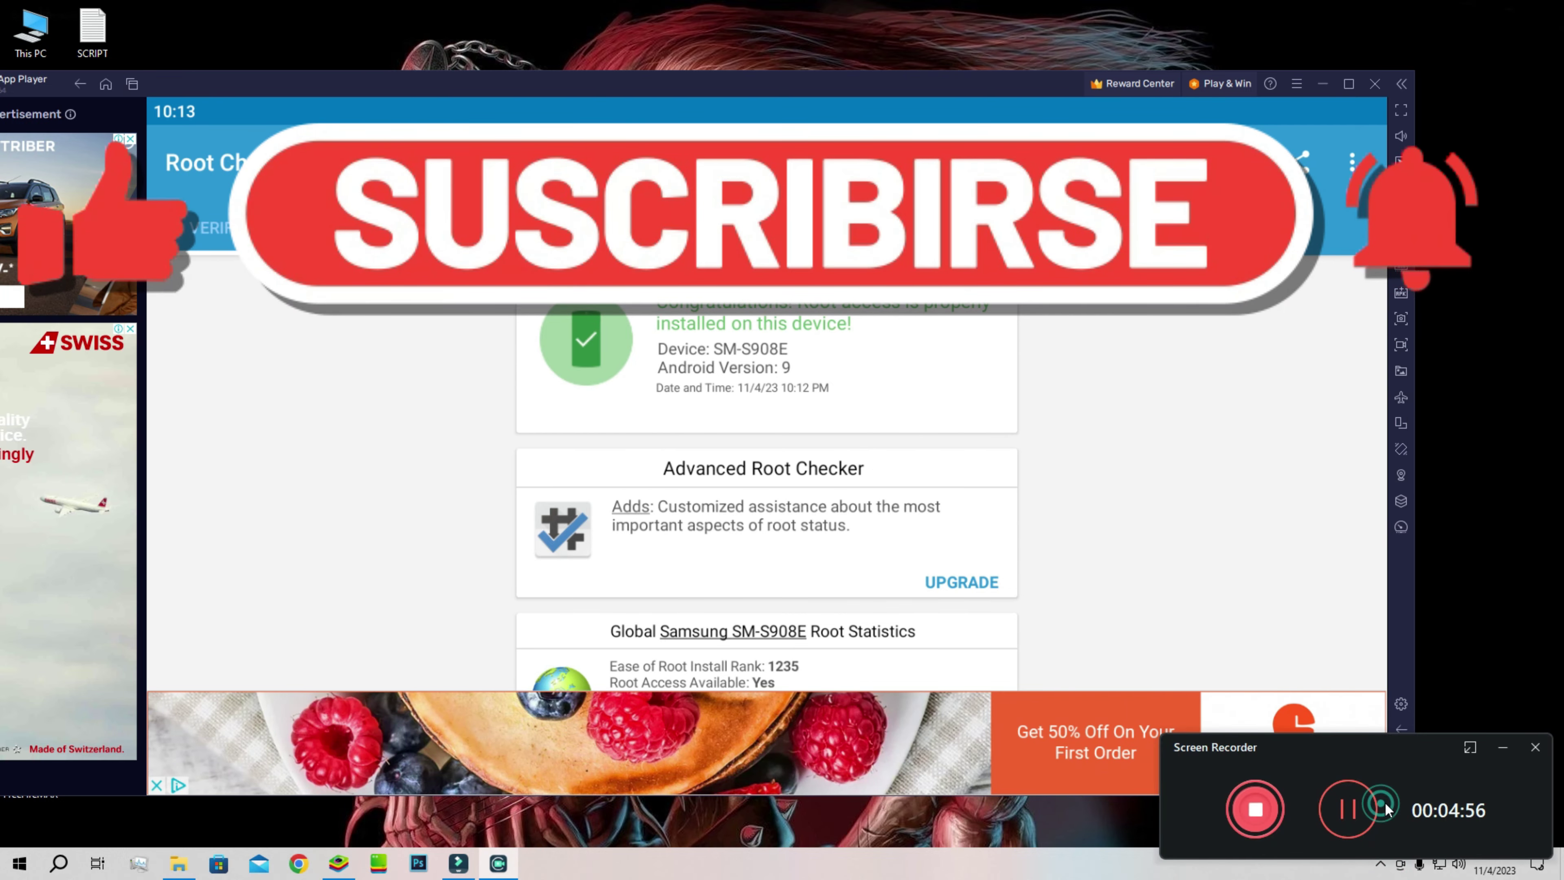